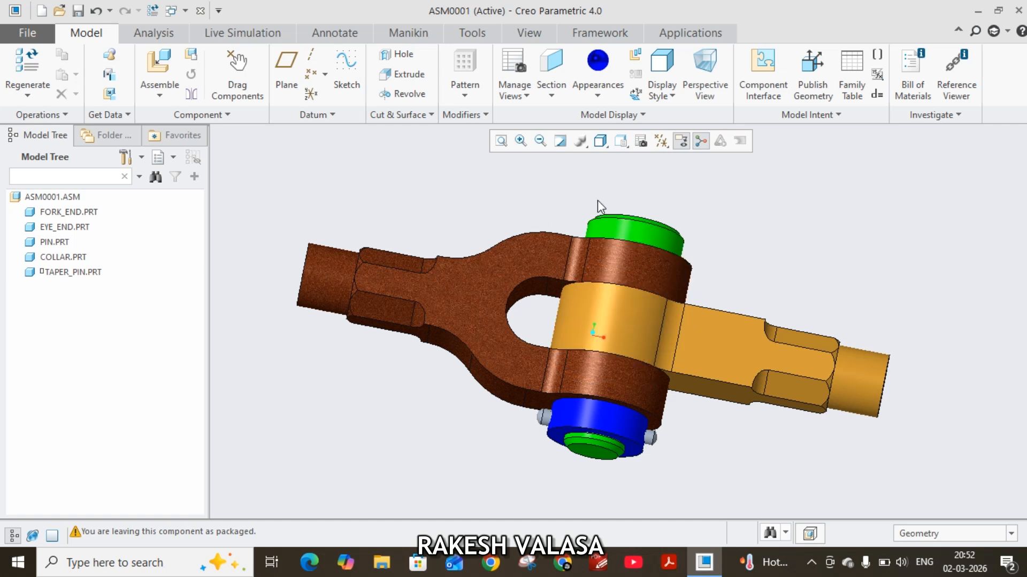
# Close the open ASM0001 assembly.
pyautogui.moveTo(793, 271); pyautogui.dragTo(508, 256, button='middle')
pyautogui.click(38, 31)
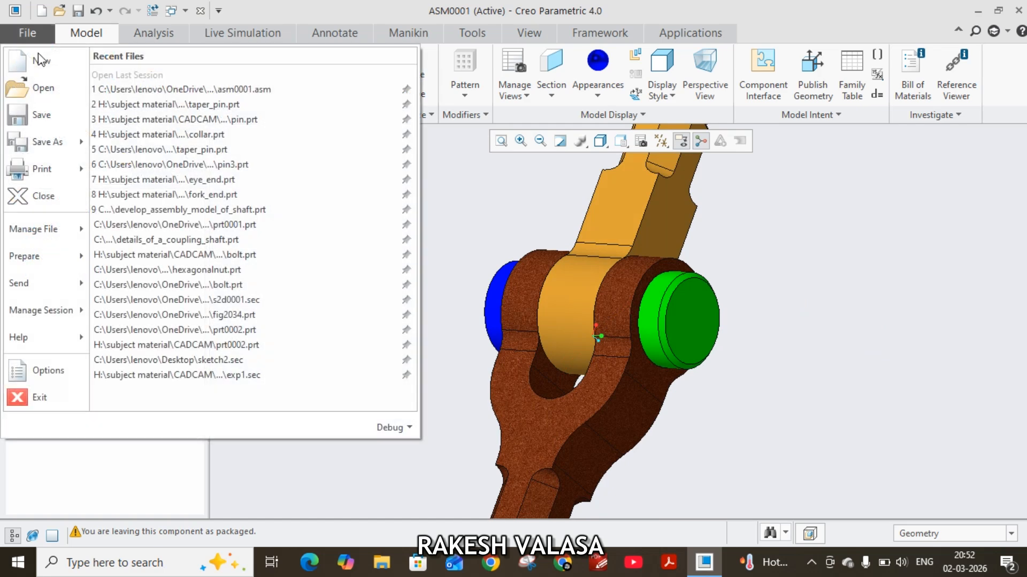
pyautogui.click(47, 206)
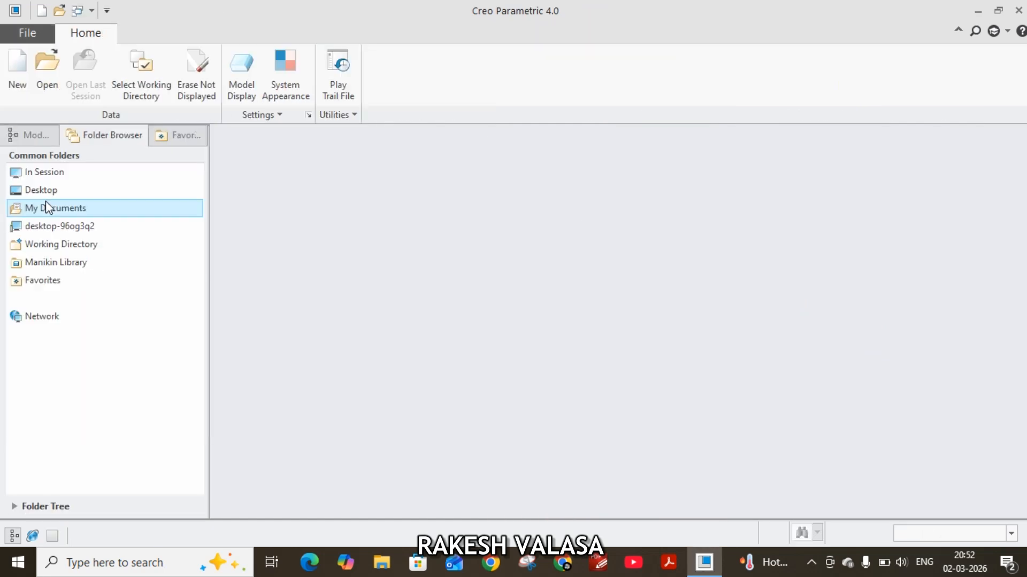
# Create a new Design assembly named KNUCKLE_JOINT_ASSEMBLY using the default template.
pyautogui.click(23, 69)
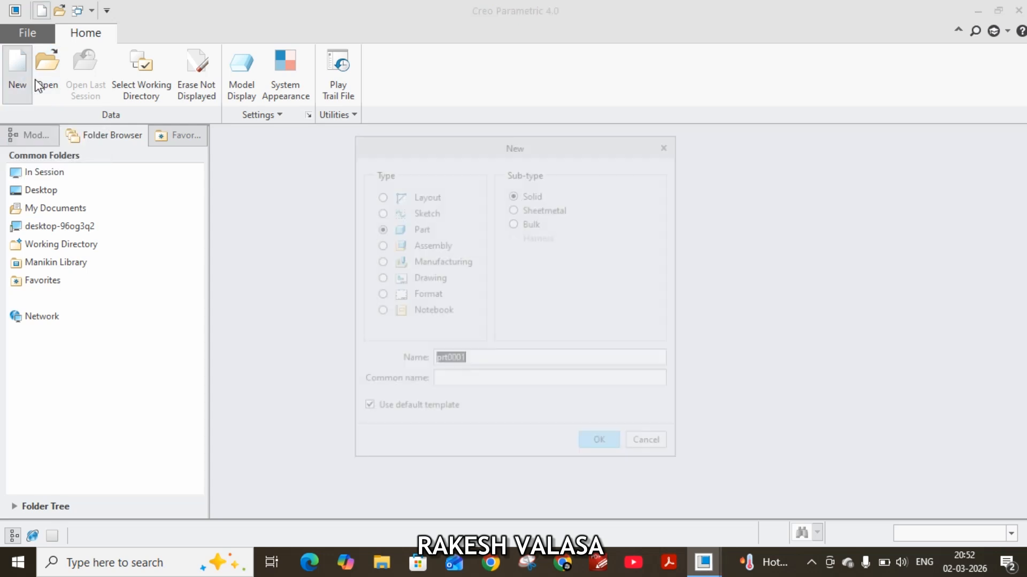
pyautogui.click(427, 245)
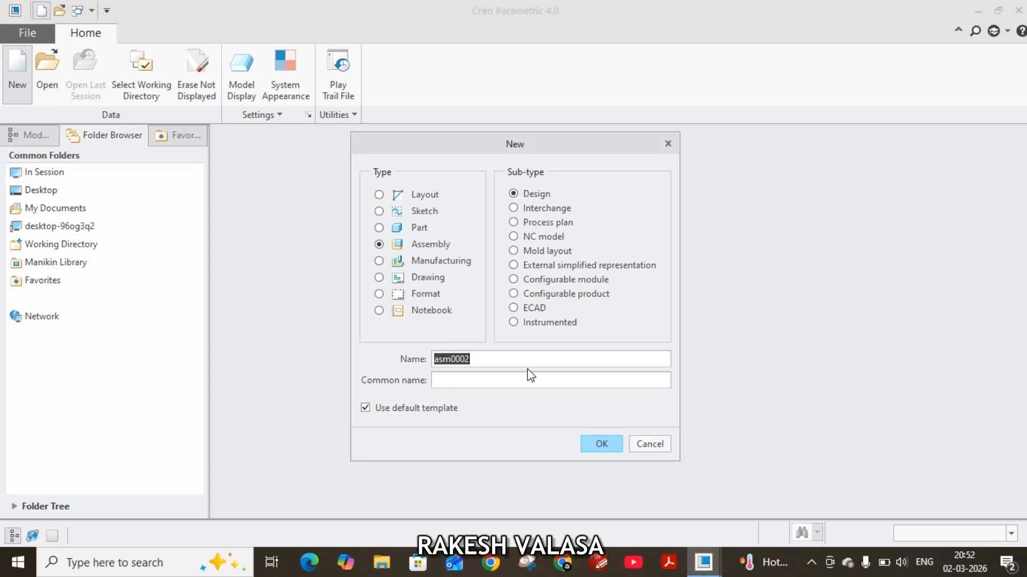
pyautogui.write('KNUCKLE_JOI')
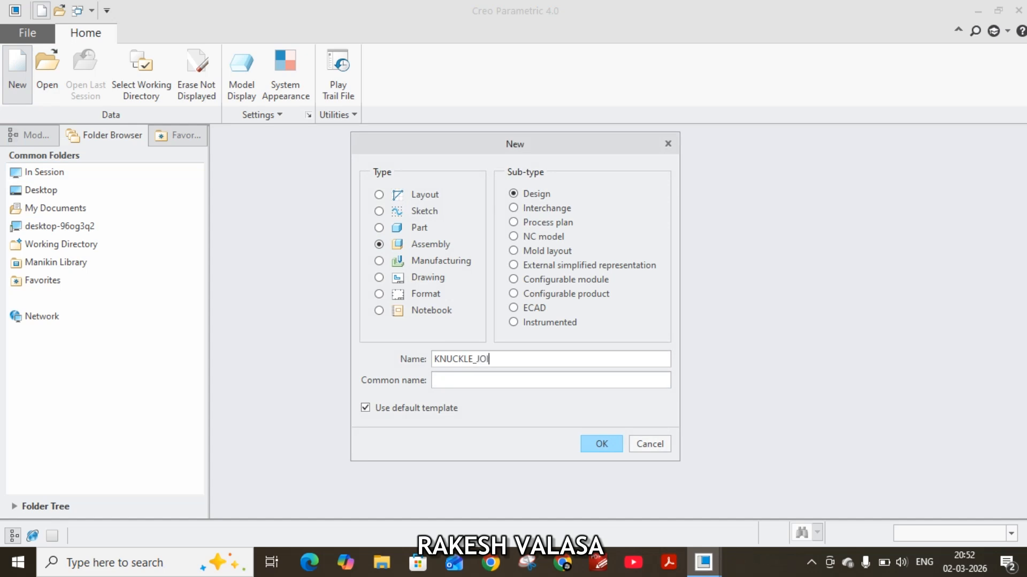
pyautogui.write('NT_ASSE')
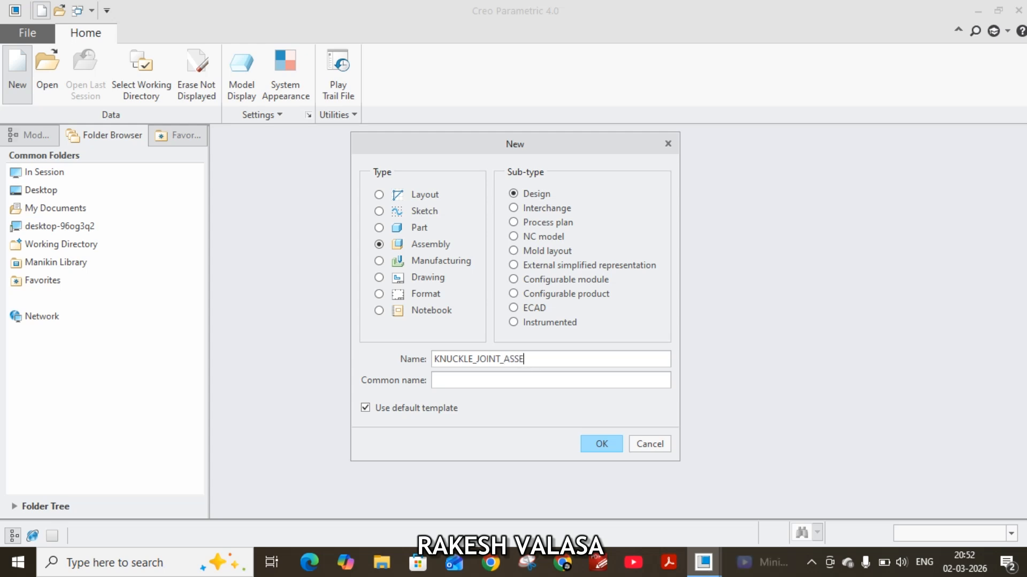
pyautogui.write('MBLY')
pyautogui.click(600, 447)
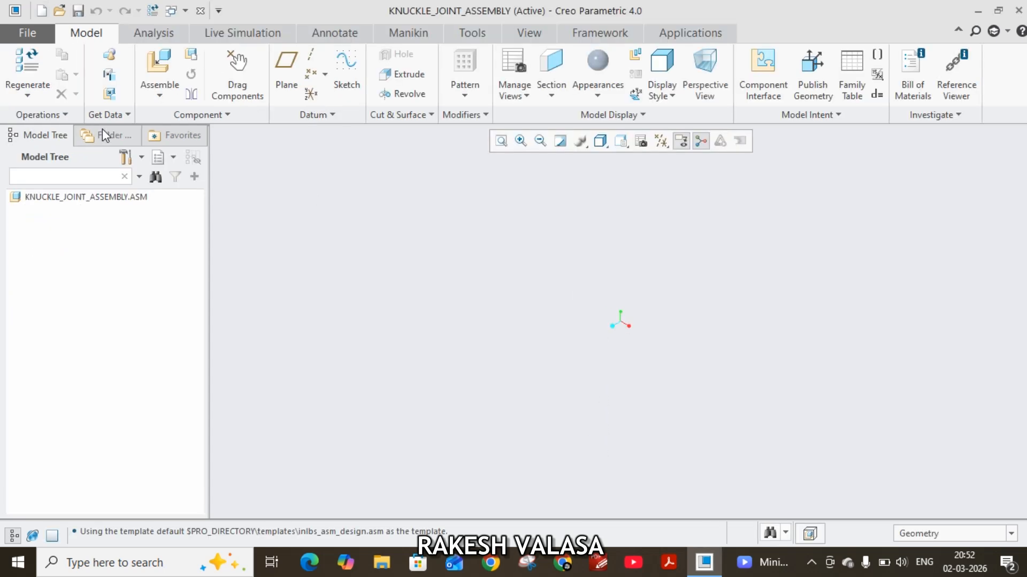
# Assemble fork_end.prt from the Knuckle joint parts folder as the first component and place it with a Default constraint.
pyautogui.click(155, 68)
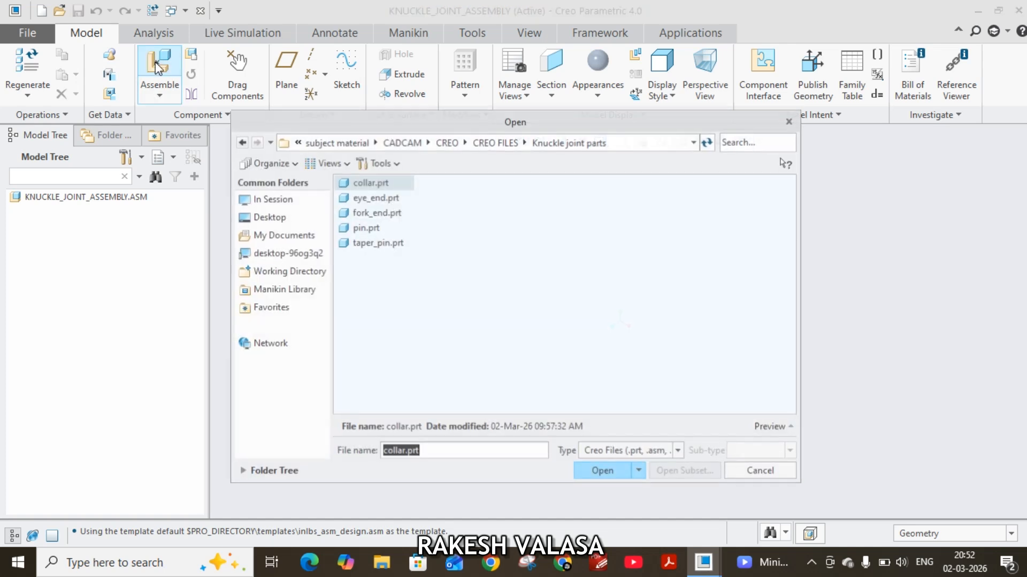
pyautogui.click(373, 216)
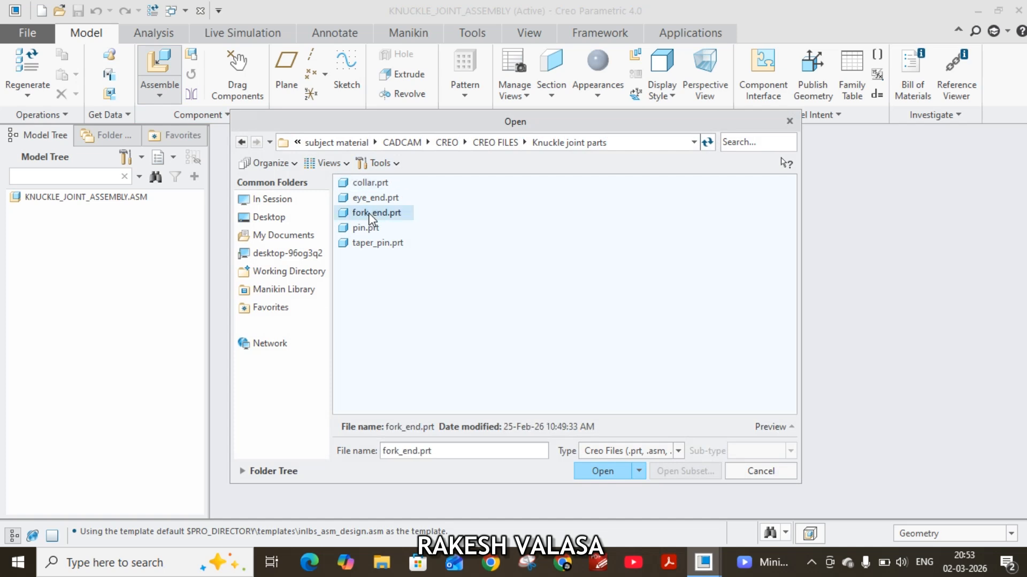
pyautogui.click(595, 477)
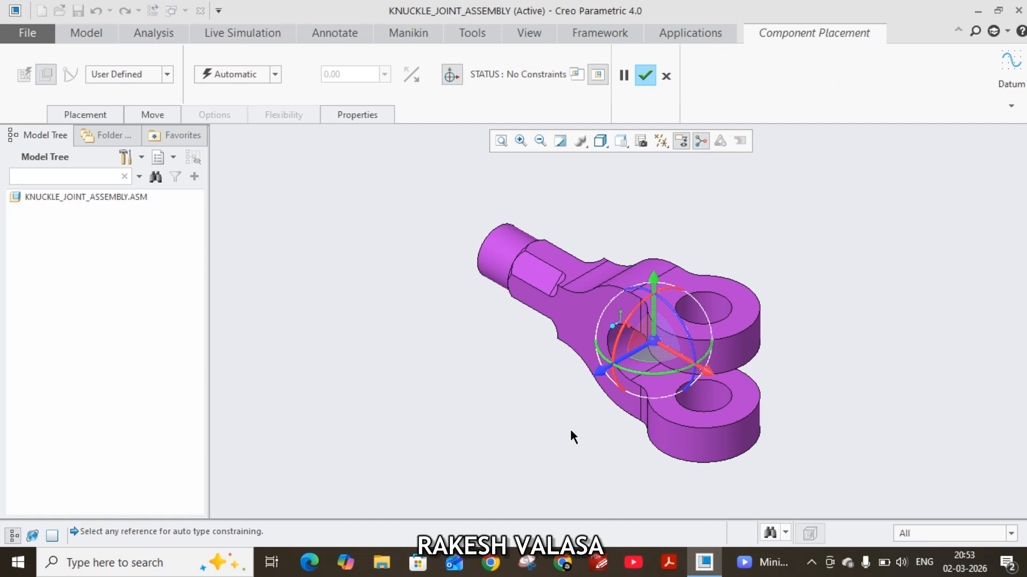
pyautogui.click(78, 115)
pyautogui.click(295, 194)
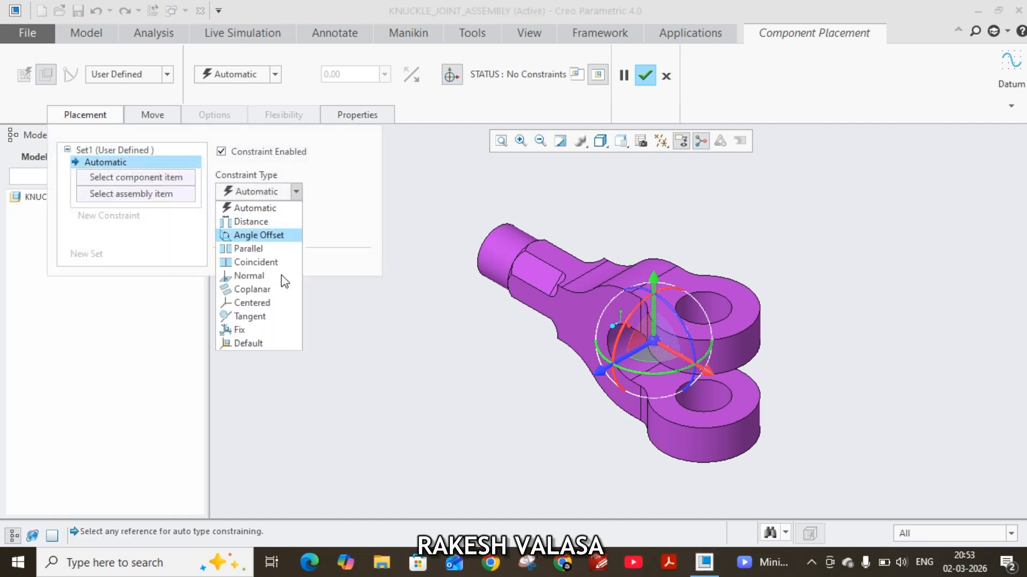
pyautogui.click(275, 344)
pyautogui.click(652, 78)
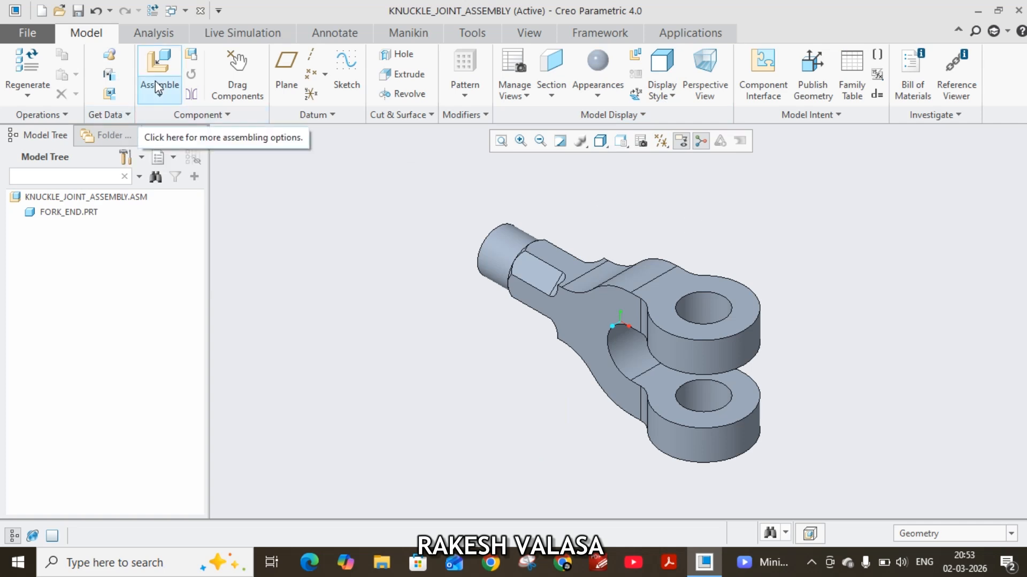
# Bring eye_end.prt into the assembly as the second component.
pyautogui.click(156, 62)
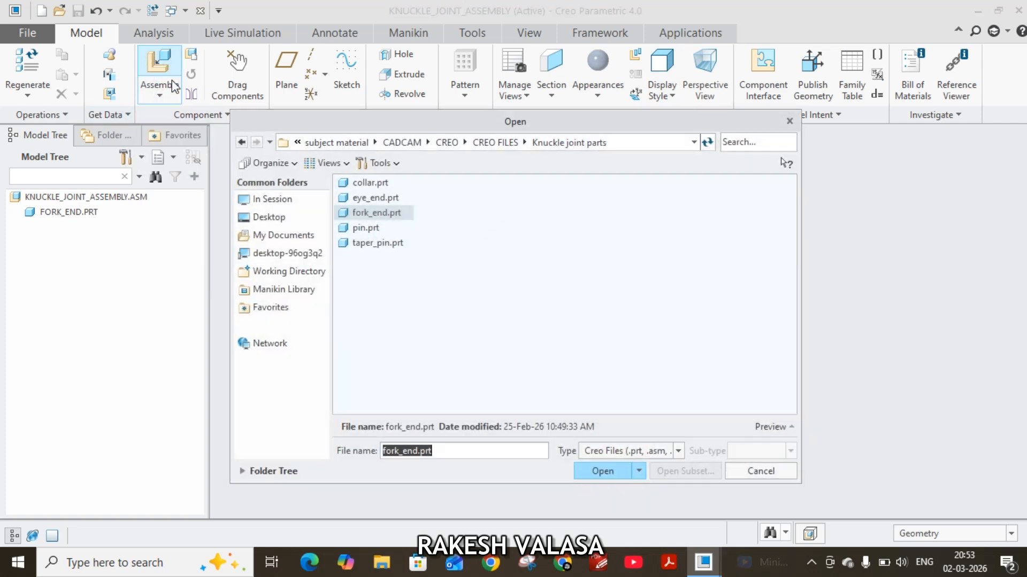
pyautogui.click(364, 199)
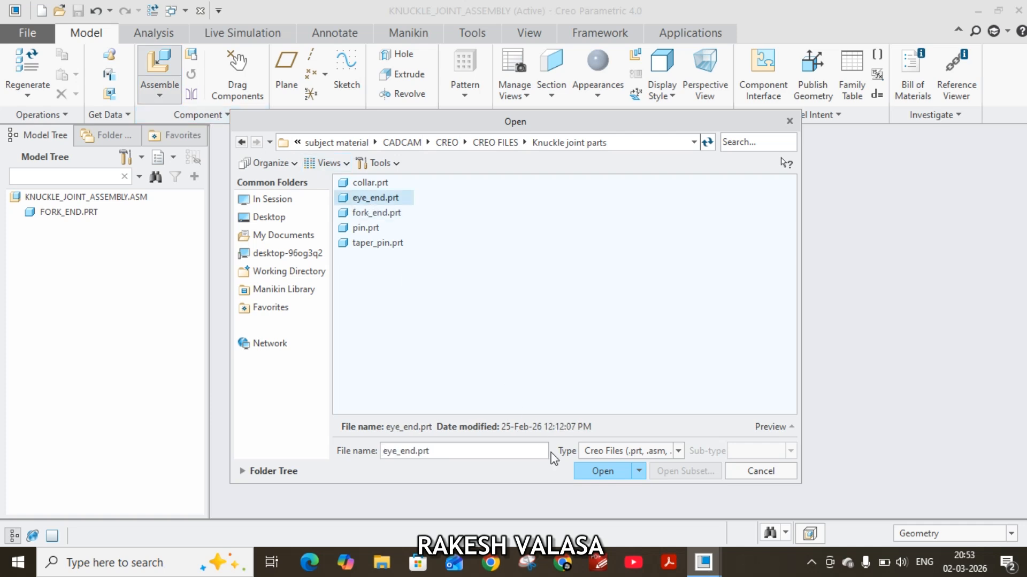
pyautogui.click(602, 471)
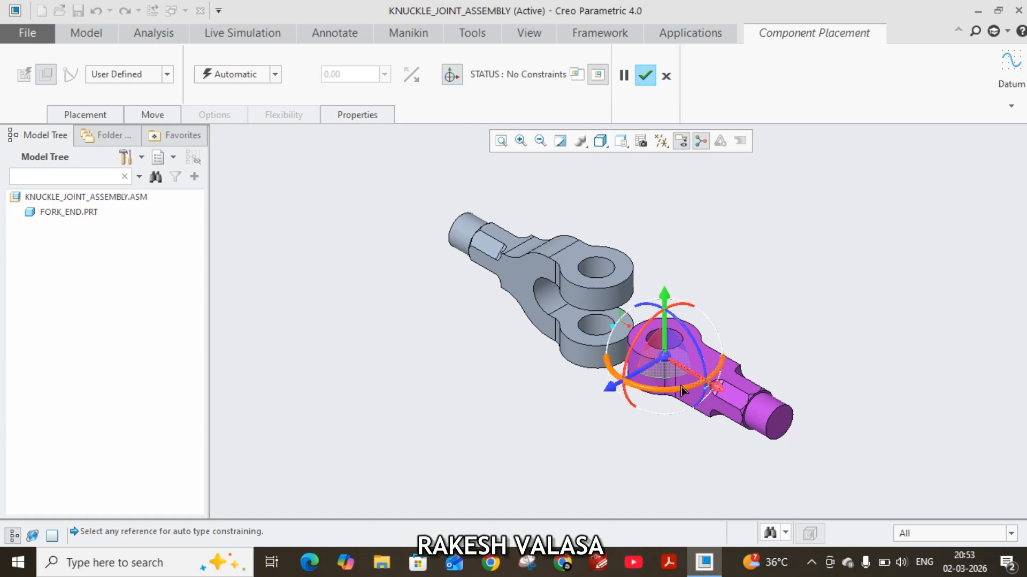
# Make the eye end's hole surface coincident with the fork end's upper hole surface.
pyautogui.click(595, 313)
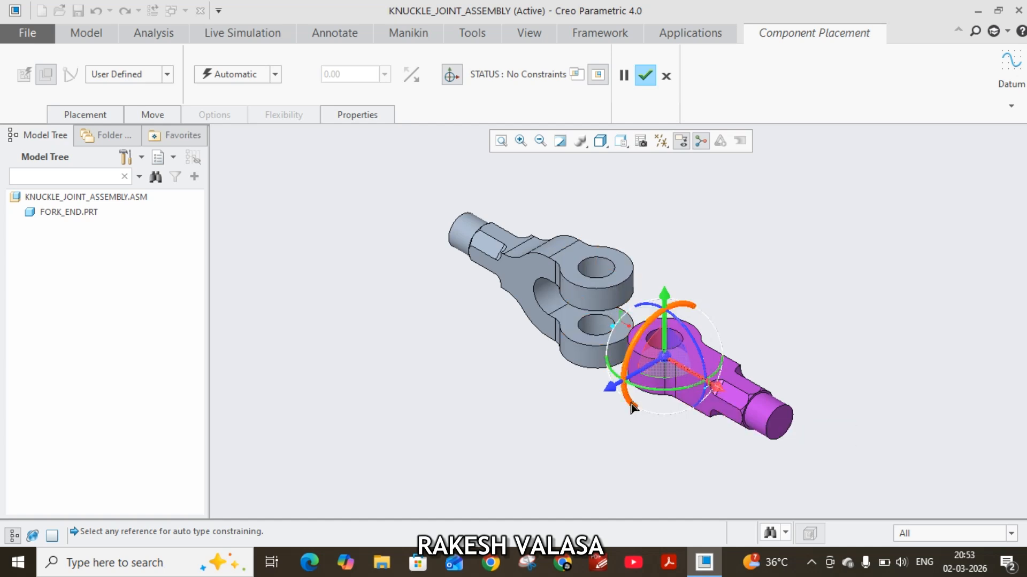
pyautogui.scroll(-4, 631, 408)
pyautogui.scroll(4, 631, 406)
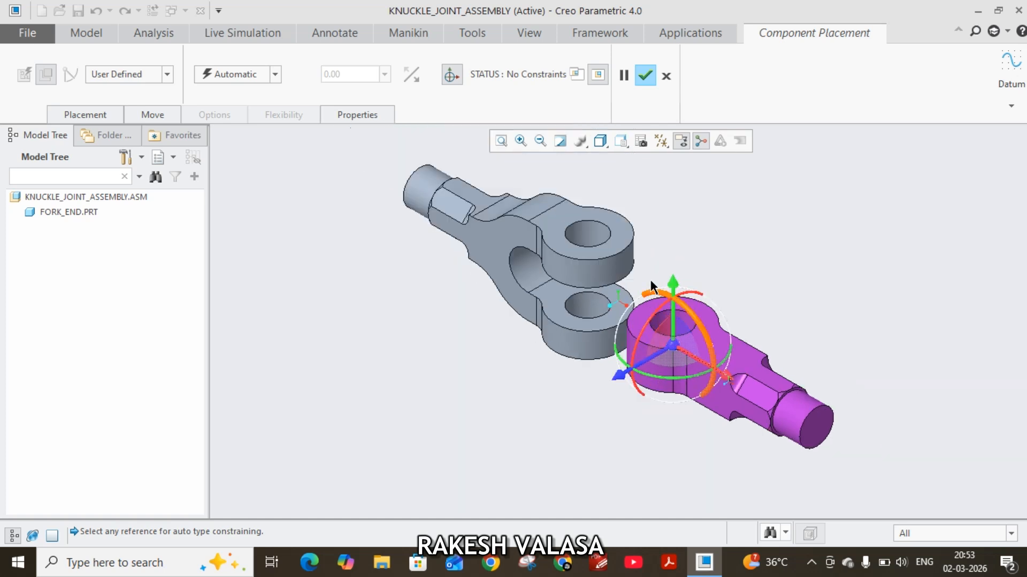
pyautogui.scroll(-1, 632, 302)
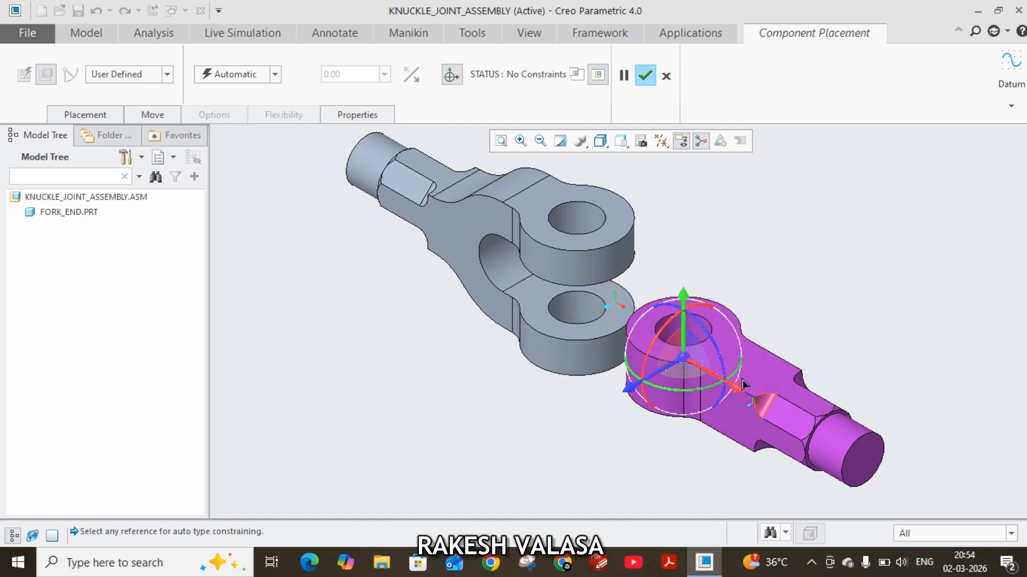
pyautogui.click(580, 217)
pyautogui.scroll(2, 687, 303)
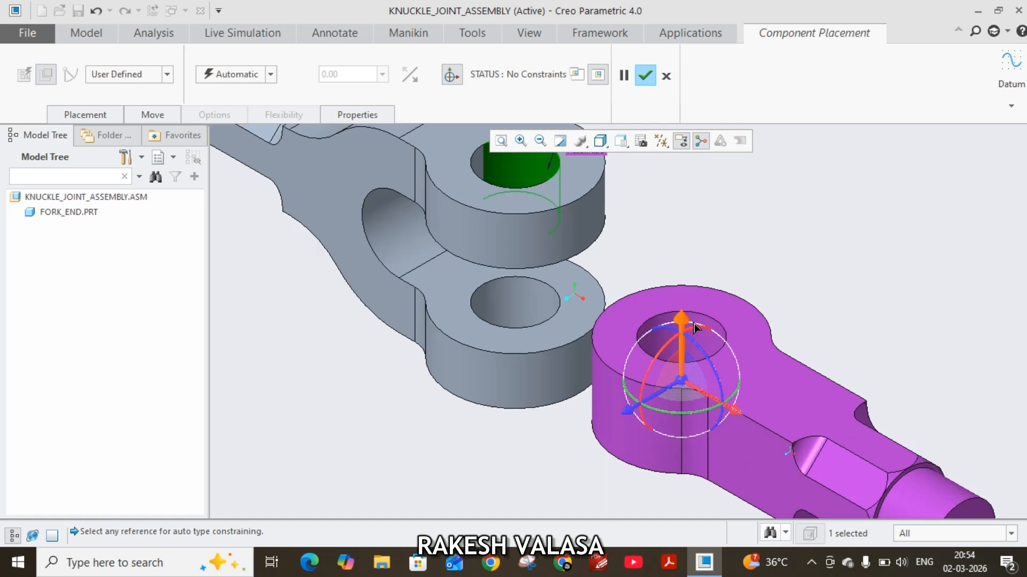
pyautogui.click(716, 351)
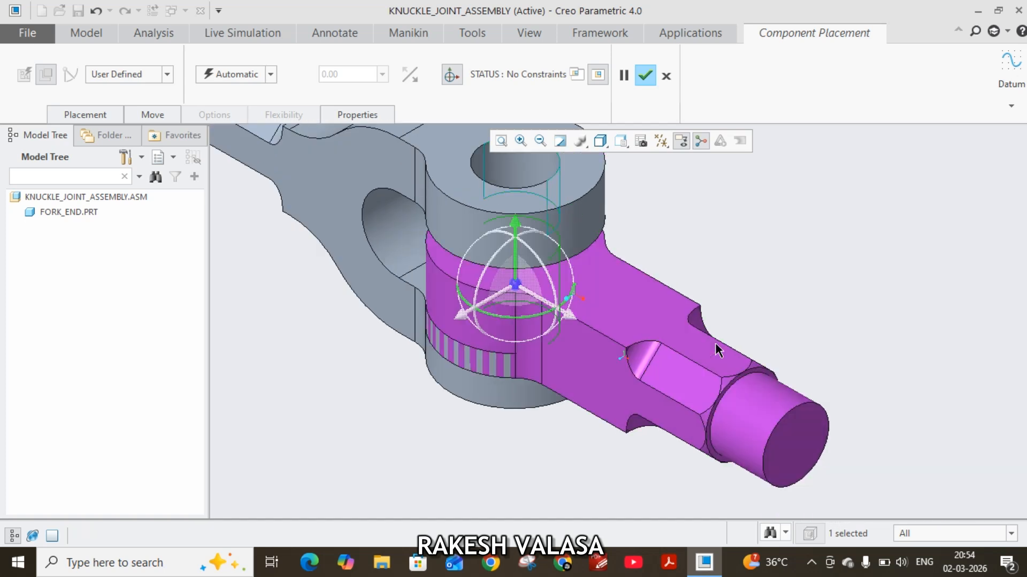
# Make the inner face of the fork's upper arm coincident with the eye end's top face and accept the placement.
pyautogui.moveTo(681, 260); pyautogui.dragTo(736, 211, button='middle')
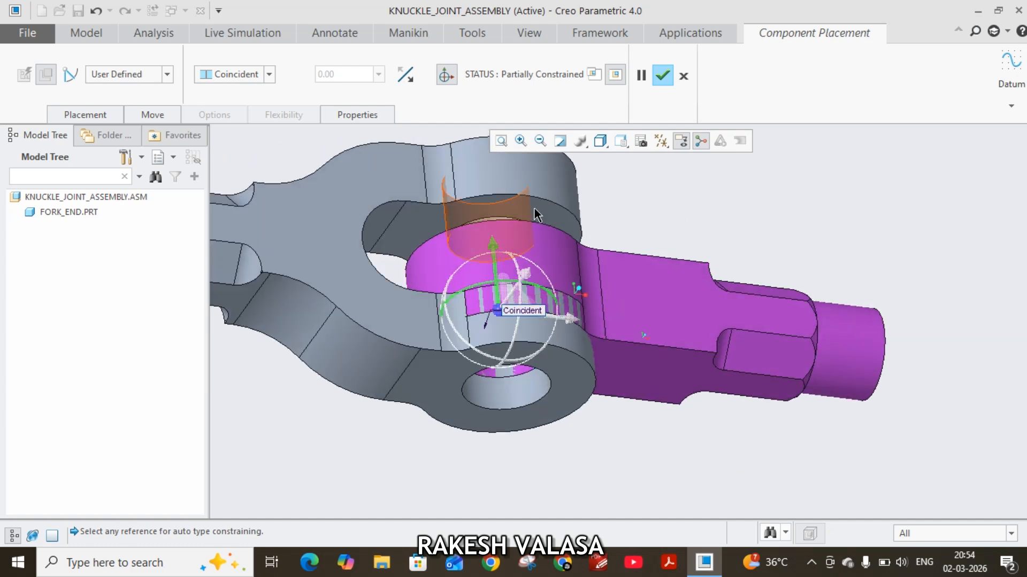
pyautogui.click(560, 220)
pyautogui.moveTo(643, 200); pyautogui.dragTo(541, 320, button='middle')
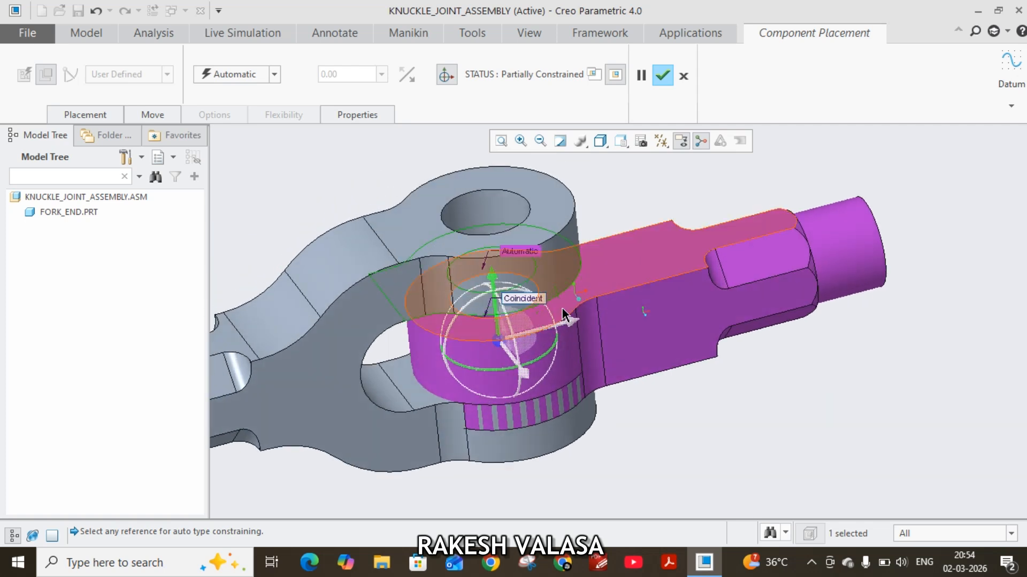
pyautogui.click(563, 308)
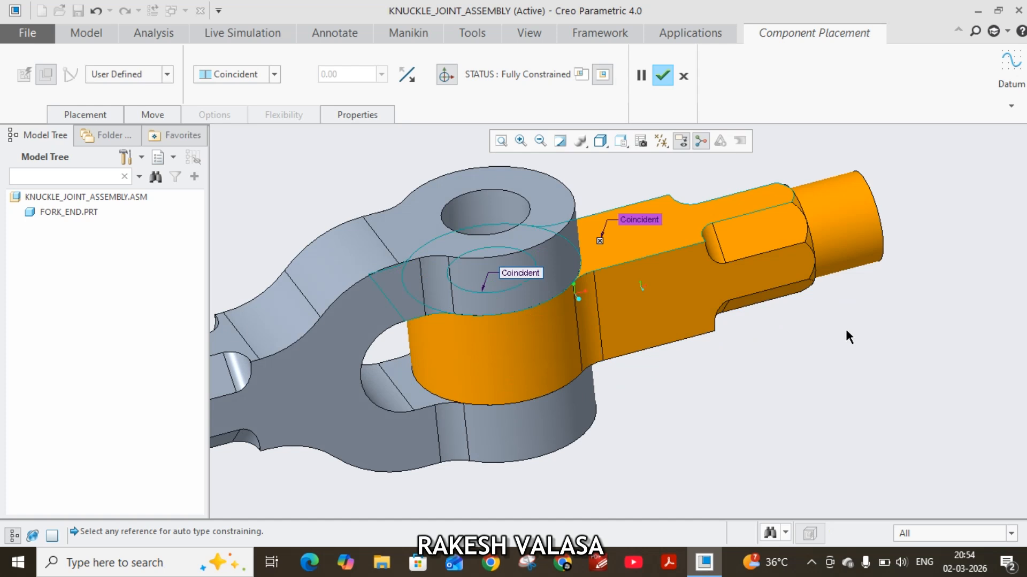
pyautogui.moveTo(844, 326); pyautogui.dragTo(806, 327, button='middle')
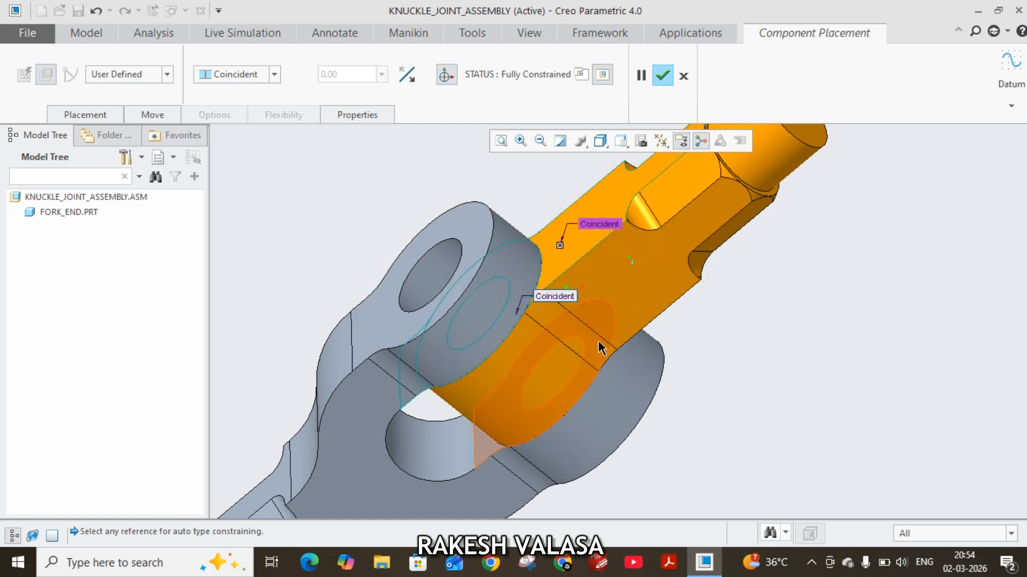
pyautogui.click(662, 75)
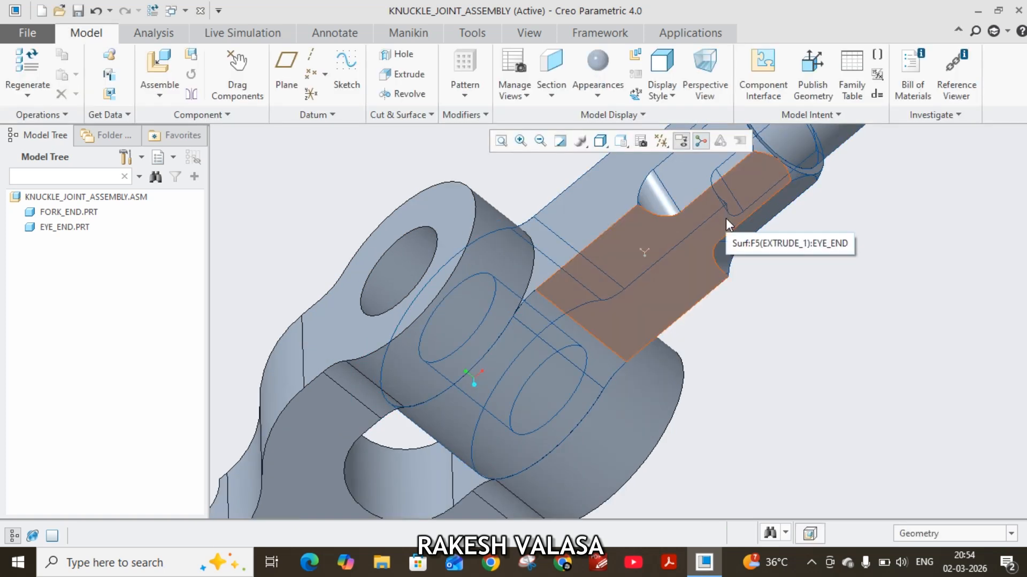
# Bring pin.prt into the assembly as the third component.
pyautogui.click(149, 74)
pyautogui.click(367, 228)
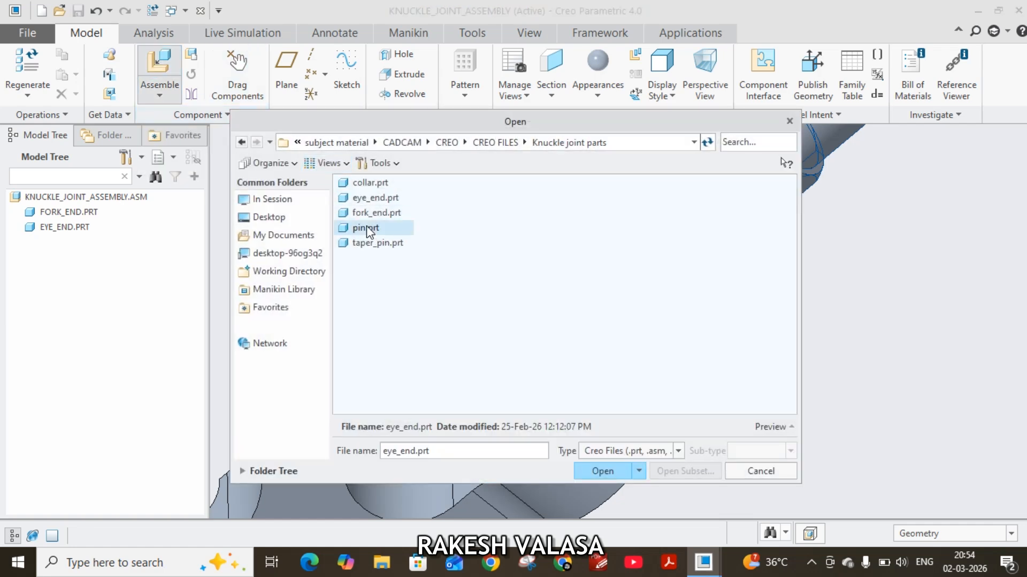
pyautogui.click(603, 473)
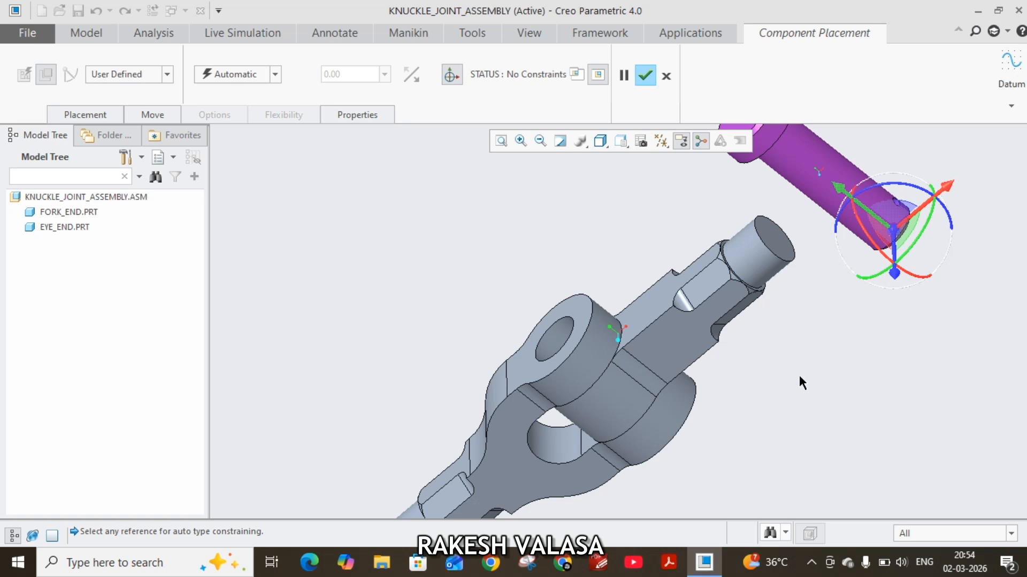
# Make the pin's cylindrical shank coincident with the fork end's hole surface.
pyautogui.moveTo(810, 350)
pyautogui.keyDown('shift'); pyautogui.mouseDown(button='middle')
pyautogui.moveTo(841, 332)
pyautogui.moveTo(856, 342)
pyautogui.mouseUp(button='middle'); pyautogui.keyUp('shift')
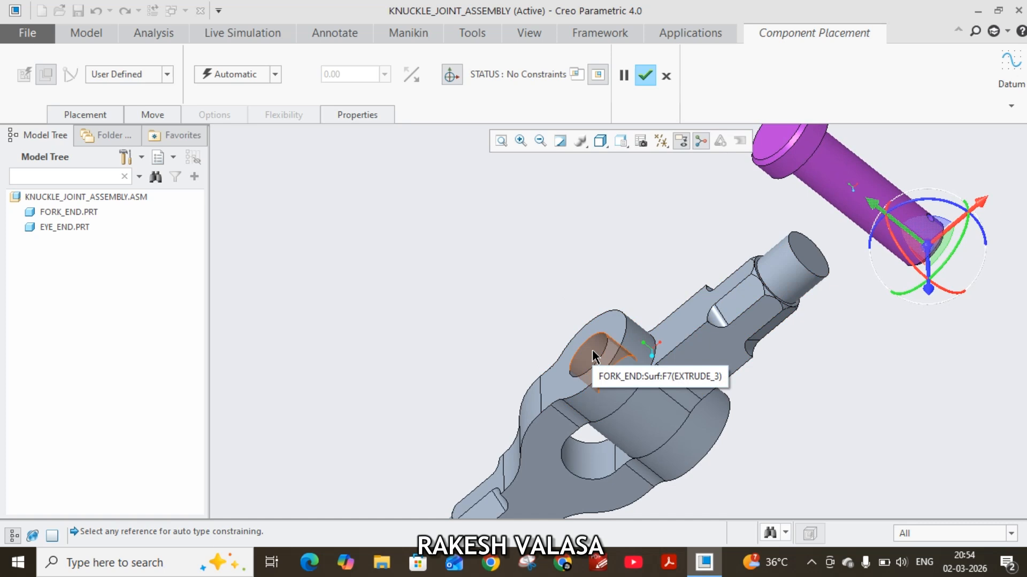
pyautogui.scroll(-2, 594, 357)
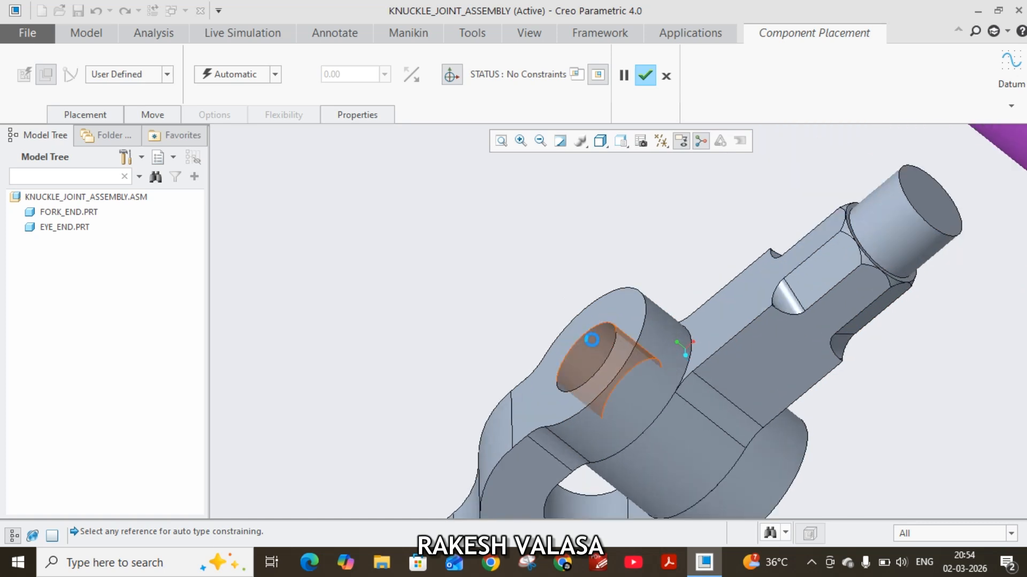
pyautogui.click(593, 352)
pyautogui.scroll(3, 592, 352)
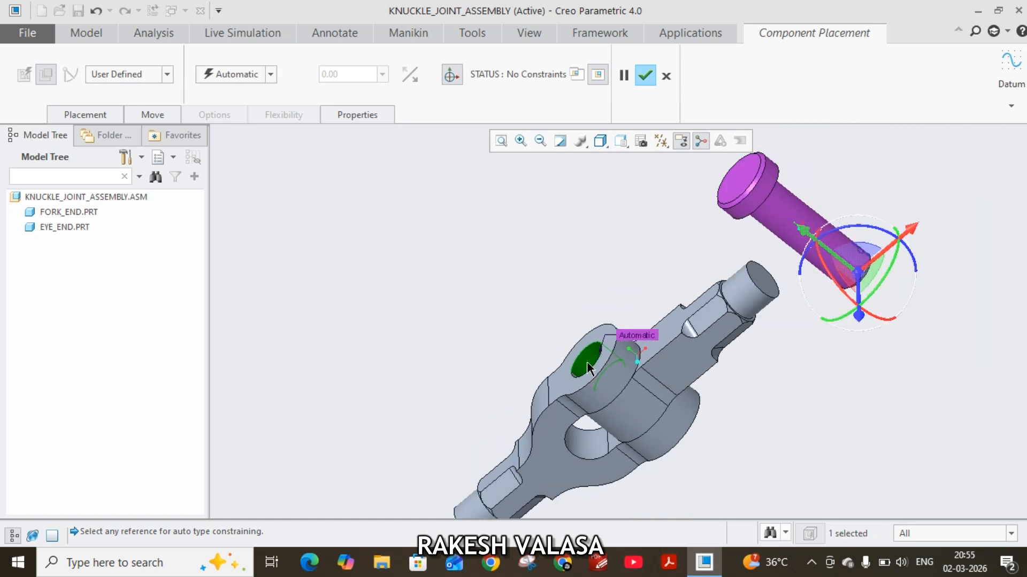
pyautogui.click(791, 203)
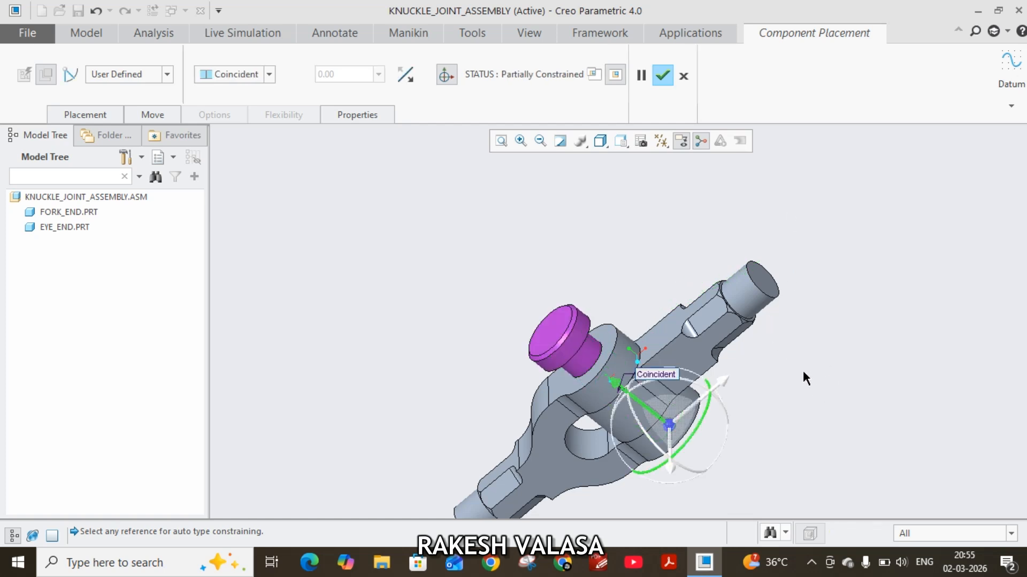
# Make the underside of the pin's head coincident with the fork arm's outer face around the hole.
pyautogui.moveTo(738, 383); pyautogui.dragTo(733, 367, button='middle')
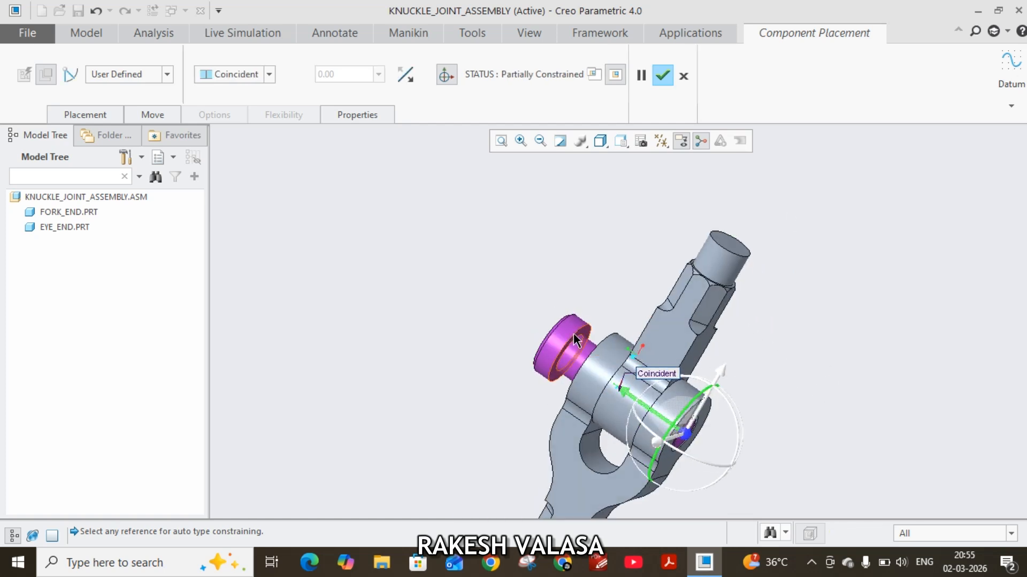
pyautogui.scroll(-3, 574, 338)
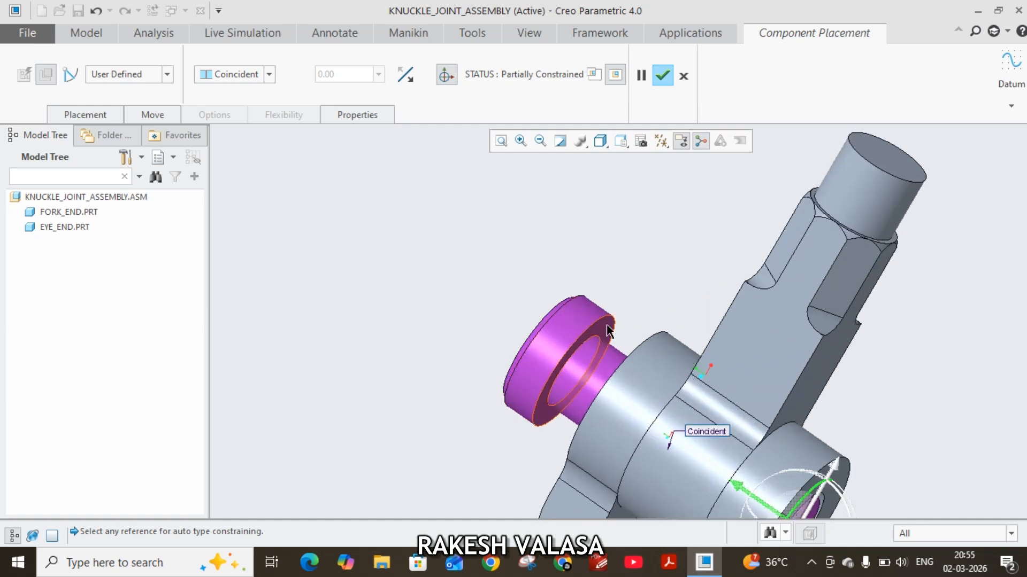
pyautogui.click(608, 333)
pyautogui.moveTo(653, 275); pyautogui.dragTo(716, 321, button='middle')
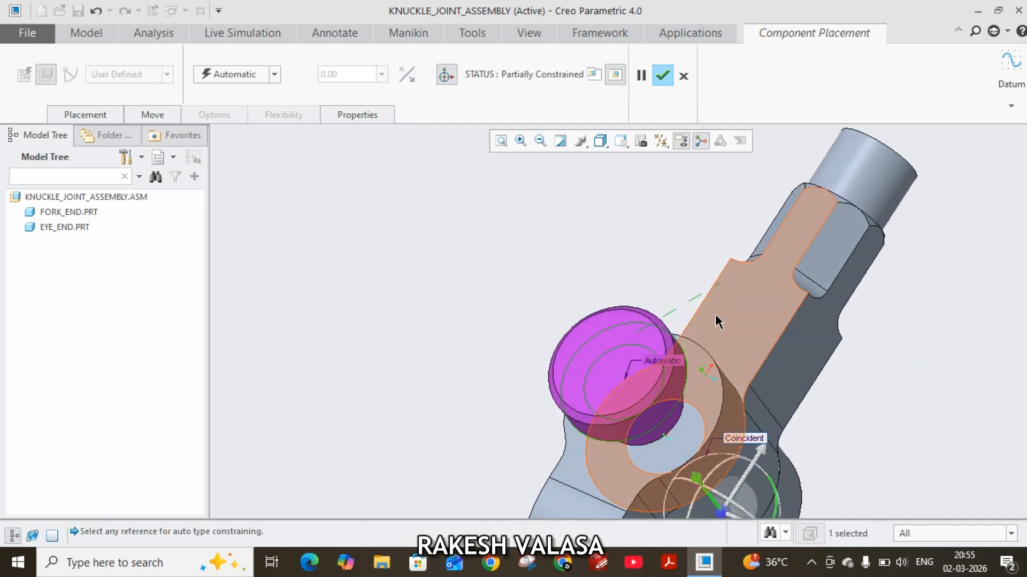
pyautogui.click(701, 433)
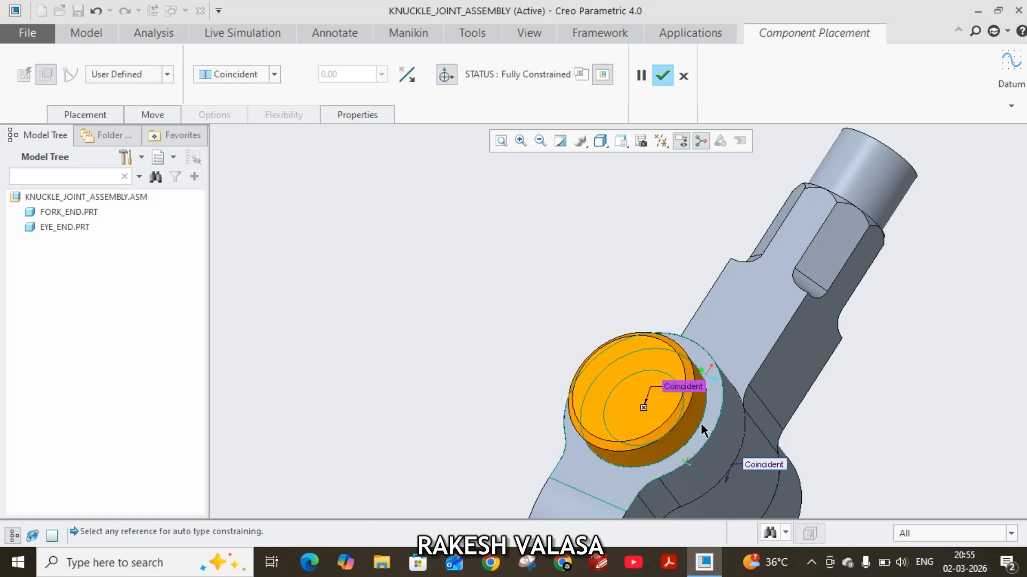
# Accept the fully constrained placement of the pin in the assembly.
pyautogui.moveTo(870, 419); pyautogui.dragTo(822, 362, button='middle')
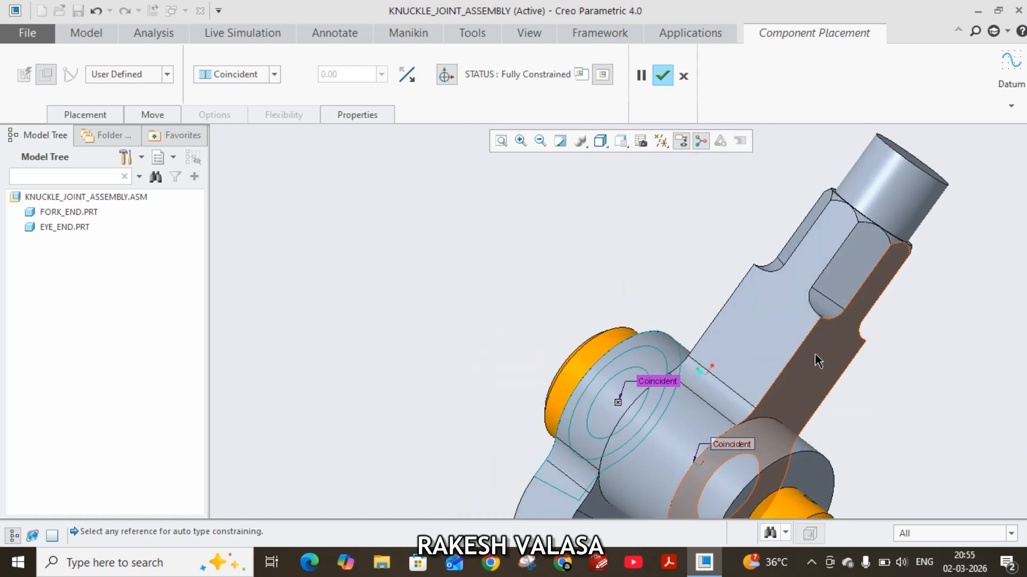
pyautogui.click(662, 76)
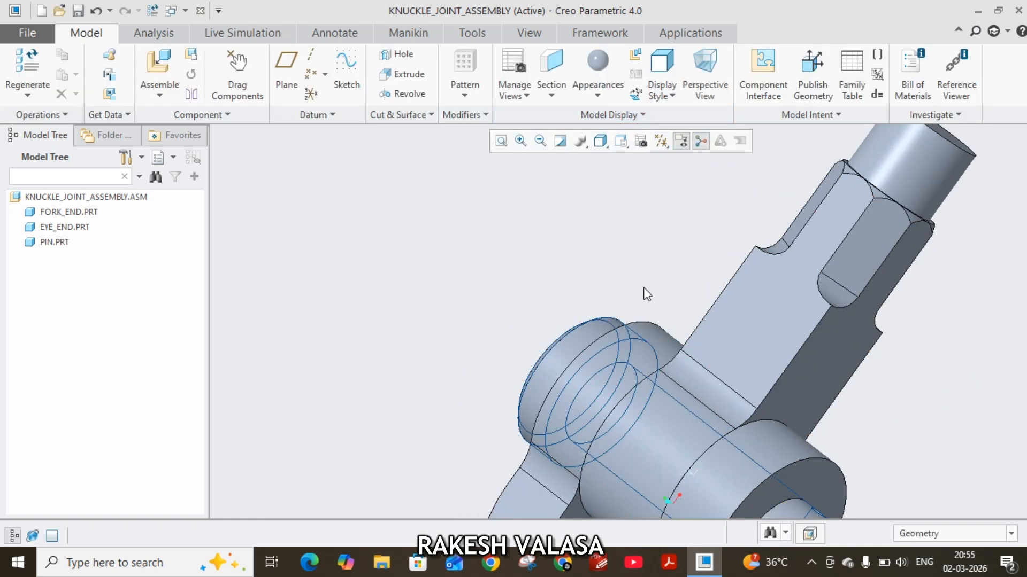
pyautogui.scroll(3, 640, 307)
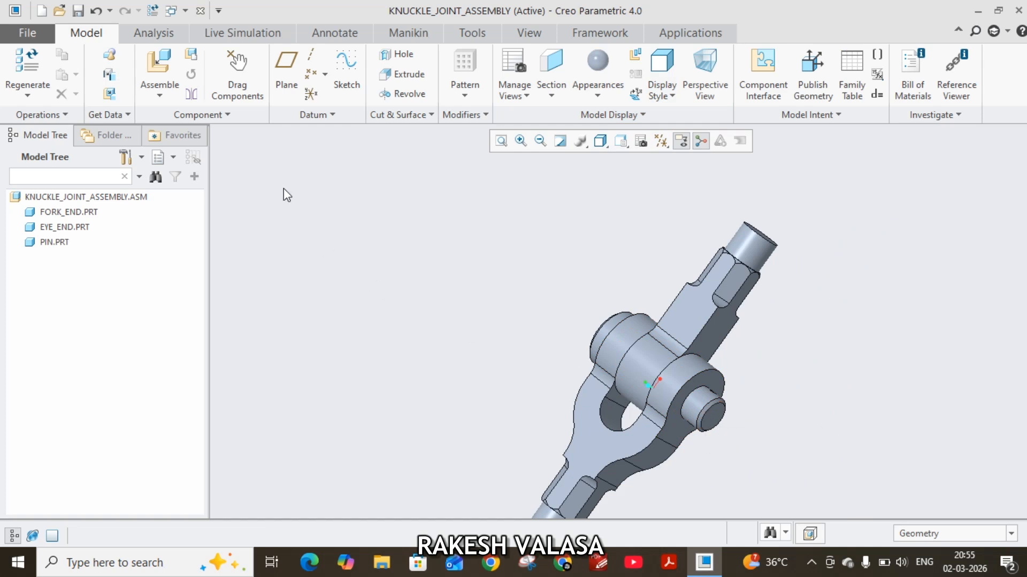
# Bring collar.prt into the assembly as the fourth component.
pyautogui.click(151, 69)
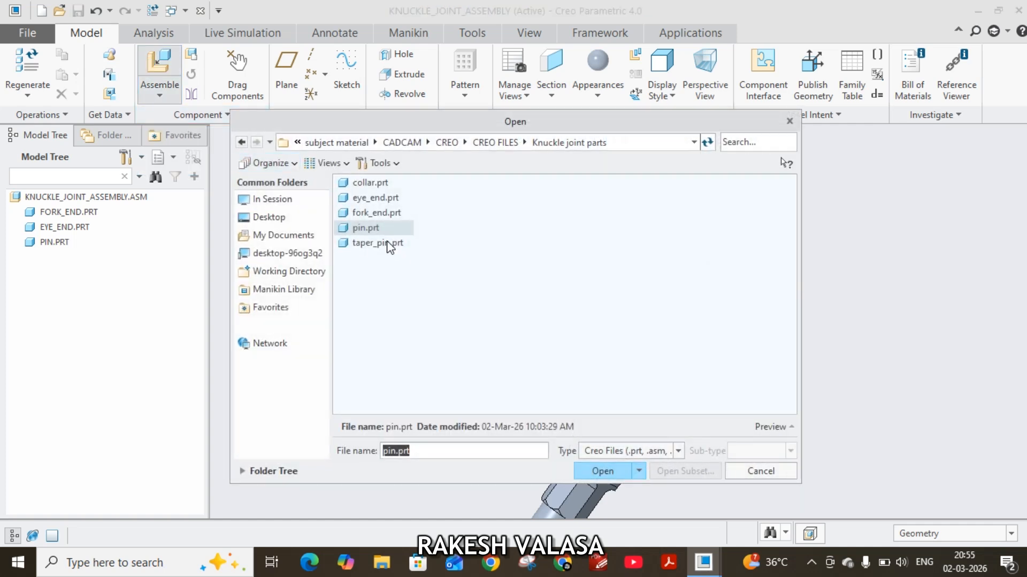
pyautogui.click(374, 185)
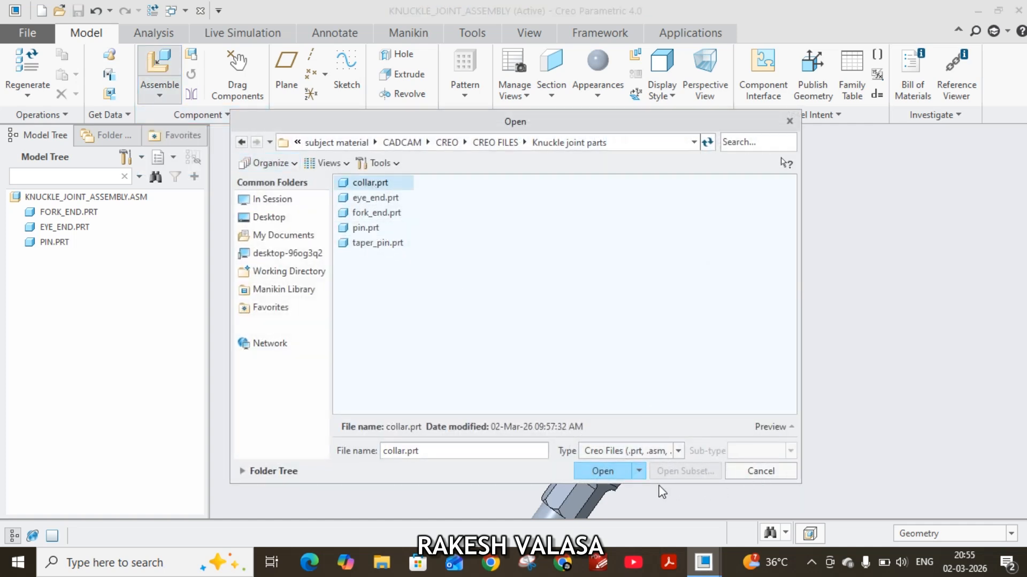
pyautogui.click(603, 472)
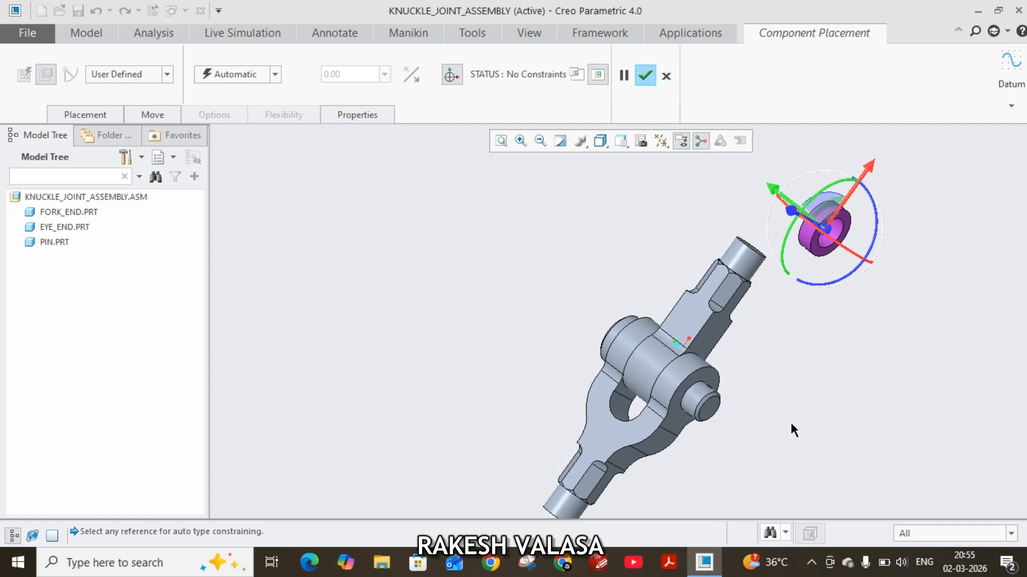
# Make the collar's bore coincident with the pin's protruding cylindrical end and slide the collar along the axis clear of the pin.
pyautogui.scroll(-2, 790, 421)
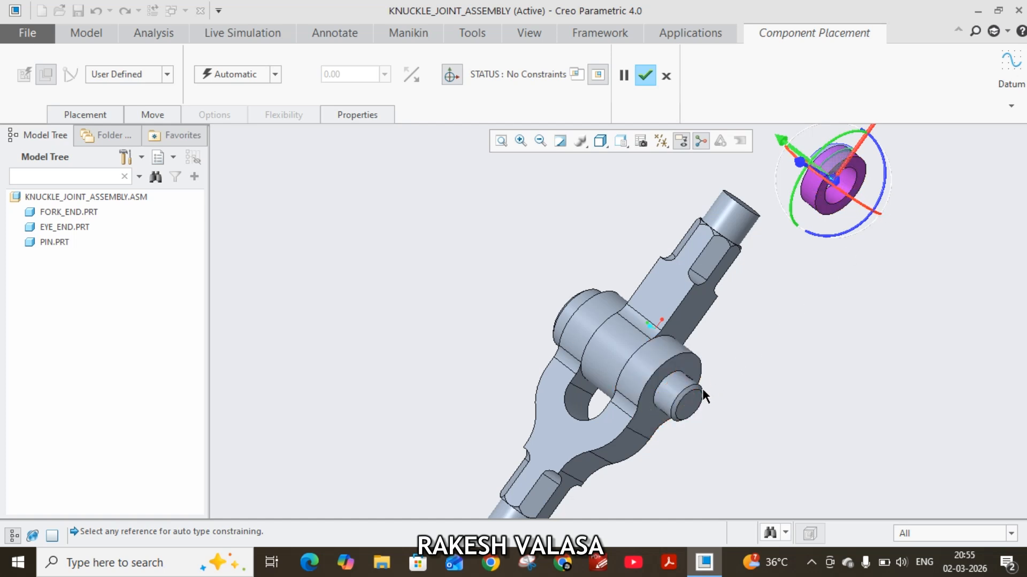
pyautogui.scroll(-1, 837, 189)
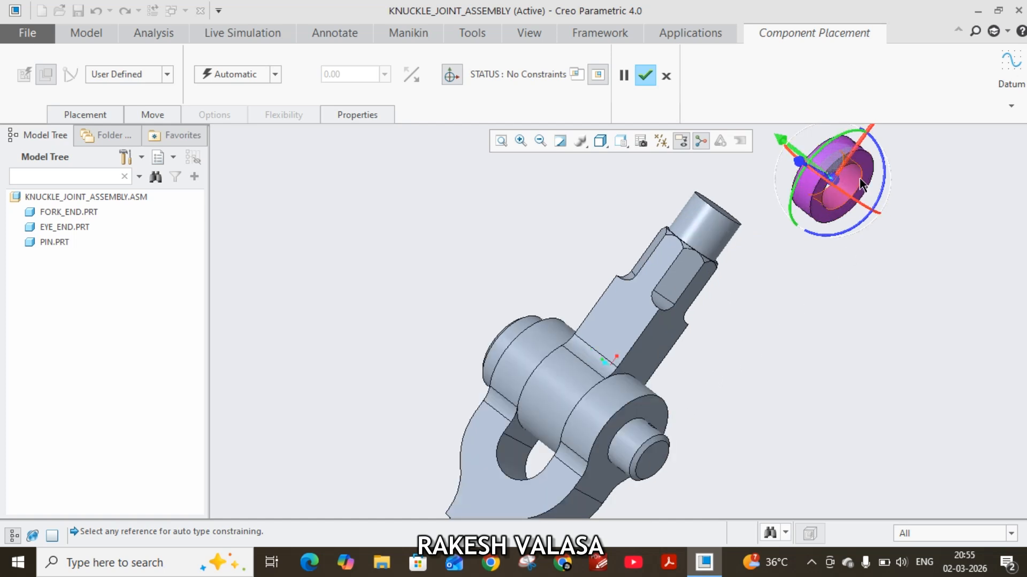
pyautogui.click(855, 178)
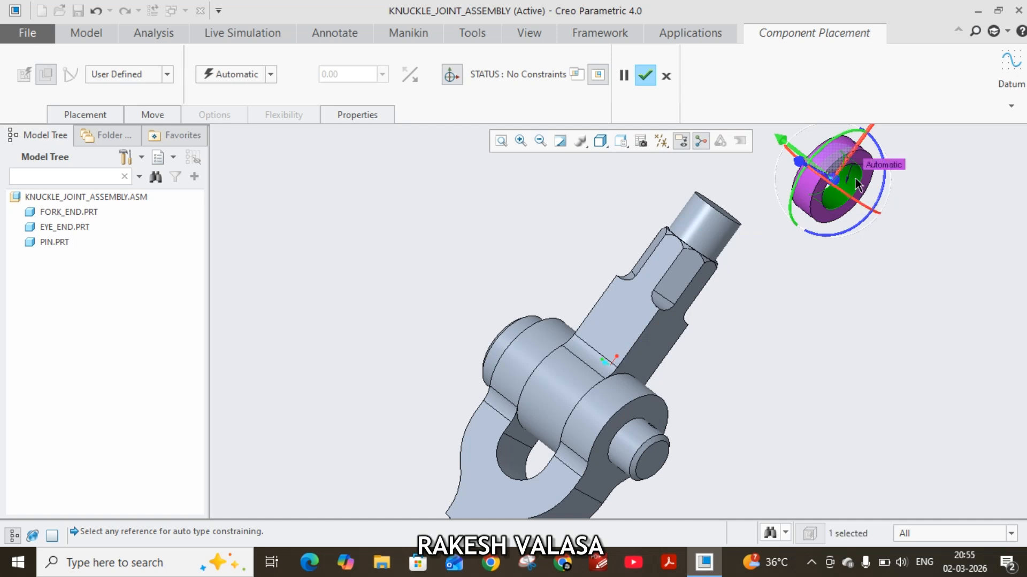
pyautogui.click(639, 445)
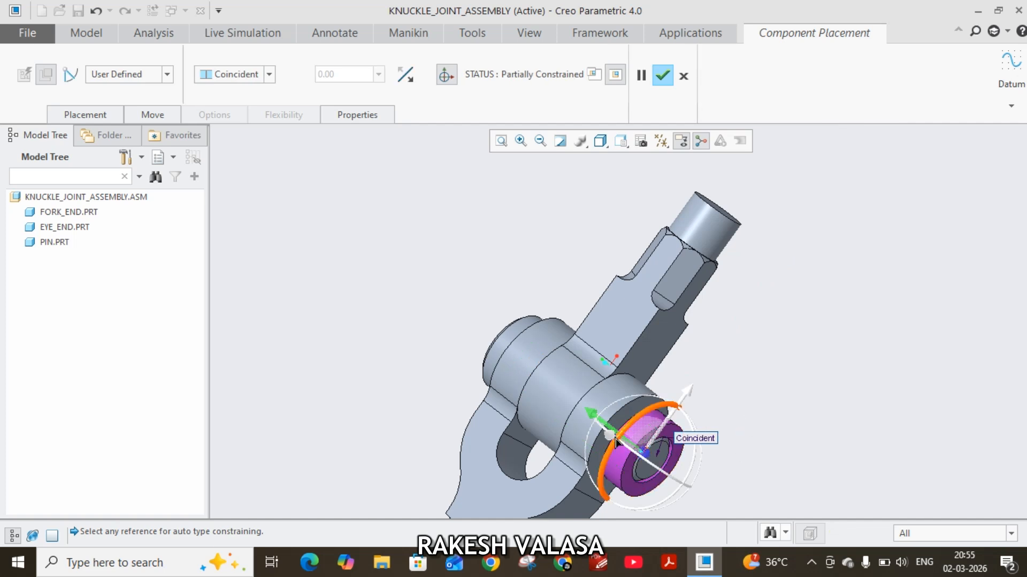
pyautogui.scroll(-1, 609, 431)
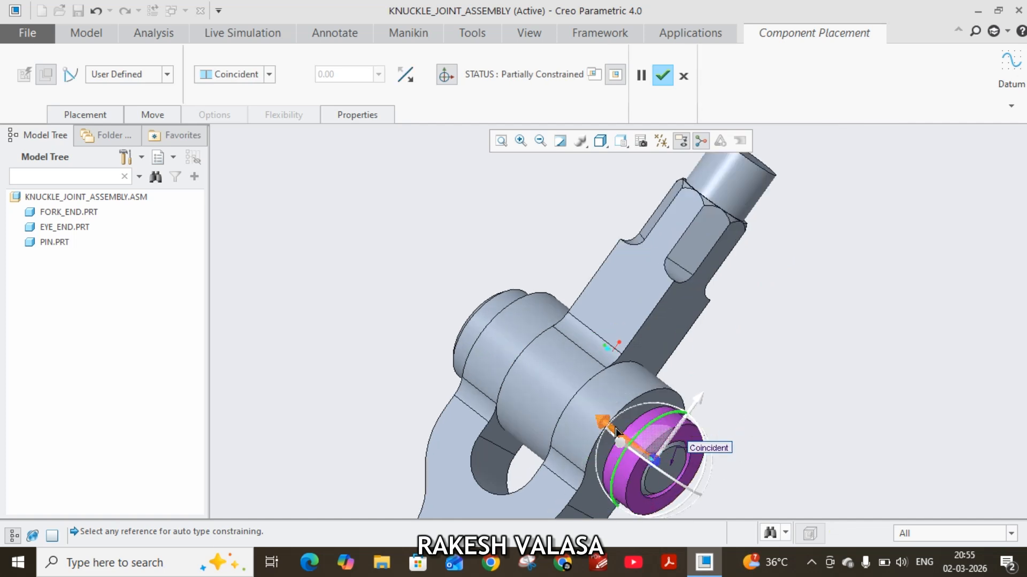
pyautogui.moveTo(612, 430); pyautogui.dragTo(679, 416)
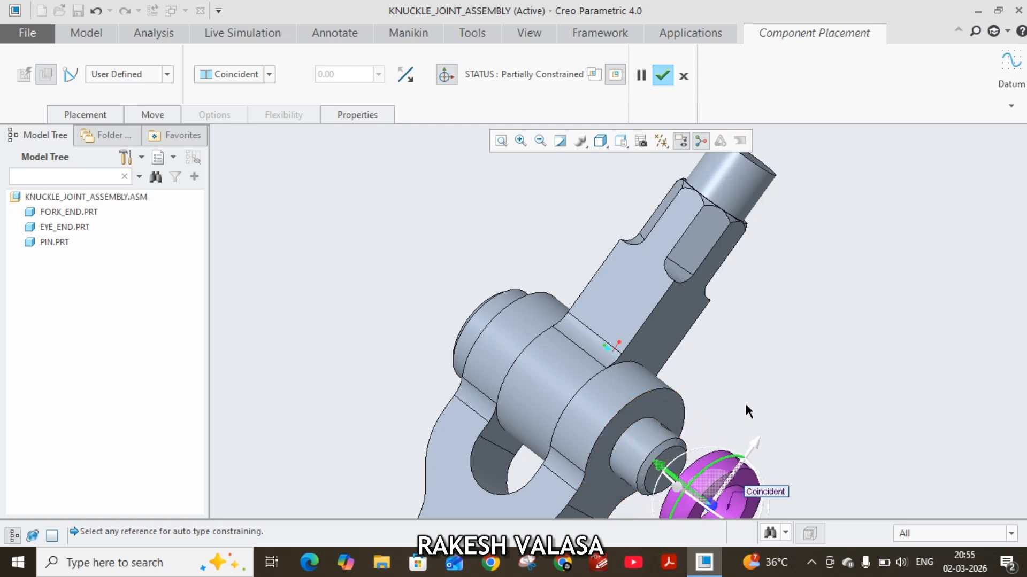
# Make the collar's fork-side flat face coincident with the fork arm's outer face and accept the placement.
pyautogui.moveTo(743, 406); pyautogui.dragTo(810, 384, button='middle')
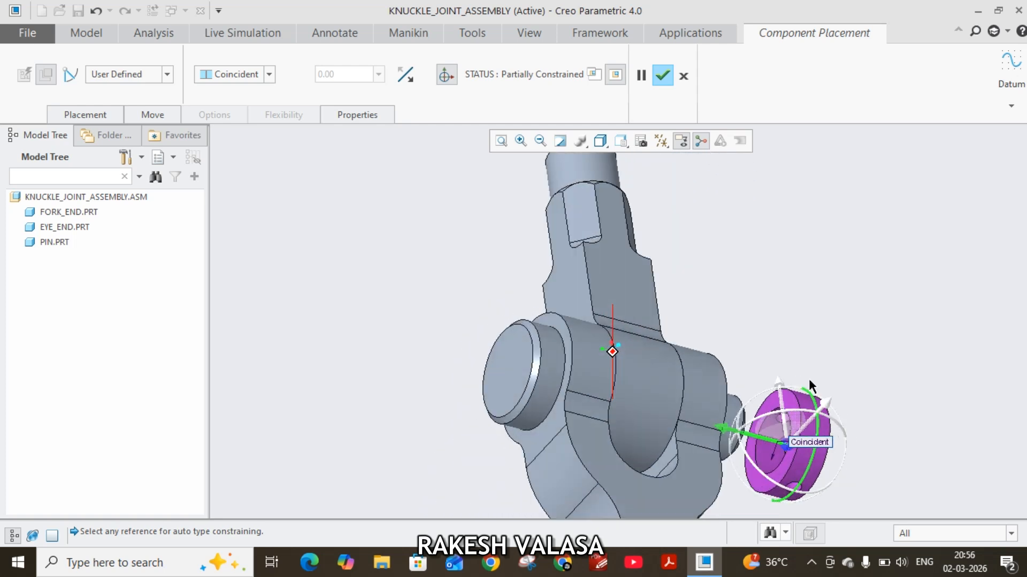
pyautogui.click(795, 405)
pyautogui.moveTo(800, 337); pyautogui.dragTo(713, 317, button='middle')
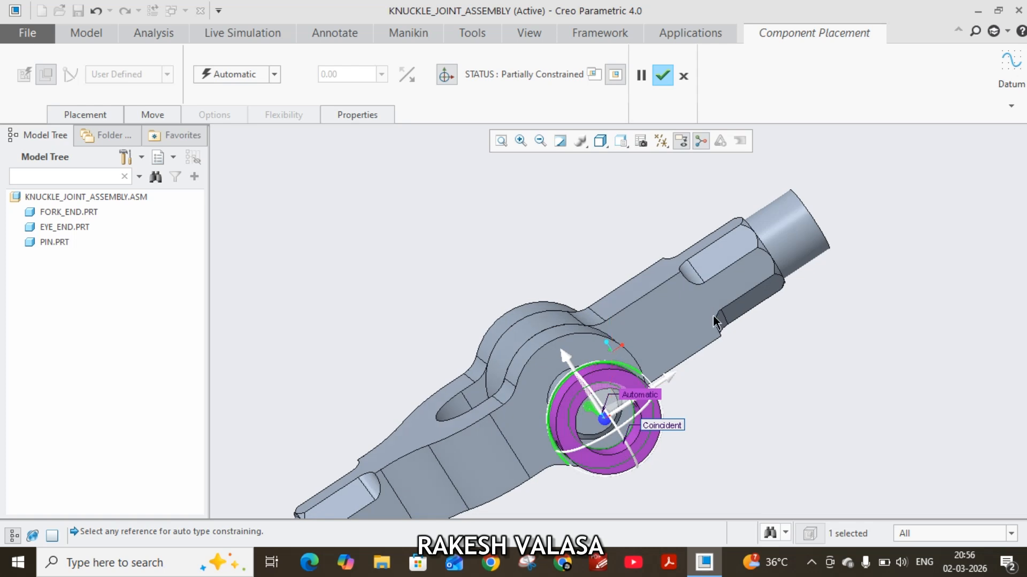
pyautogui.click(587, 356)
pyautogui.moveTo(733, 380); pyautogui.dragTo(783, 401, button='middle')
pyautogui.click(663, 78)
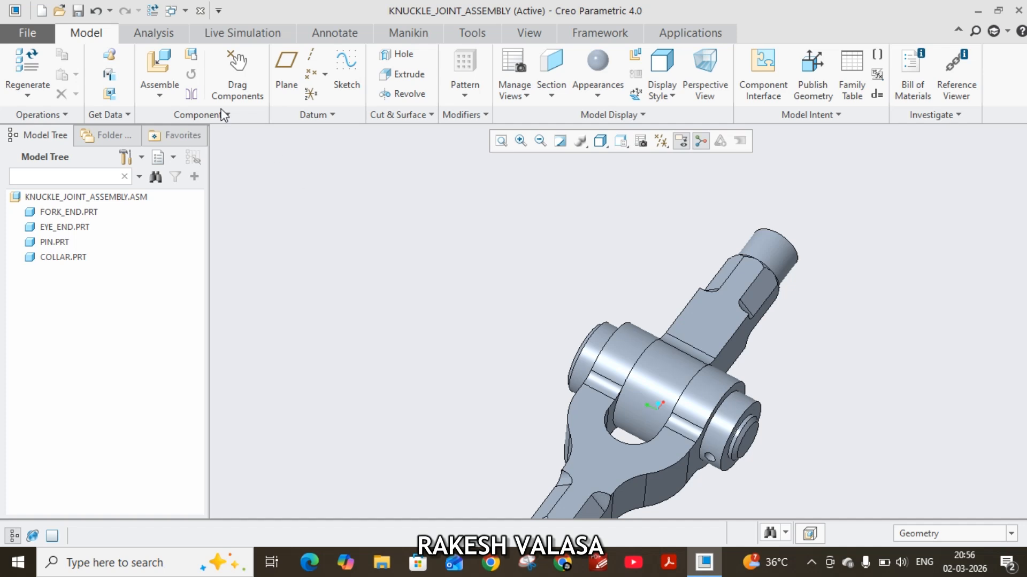
# Bring taper_pin.prt into the assembly as the fifth component.
pyautogui.click(152, 59)
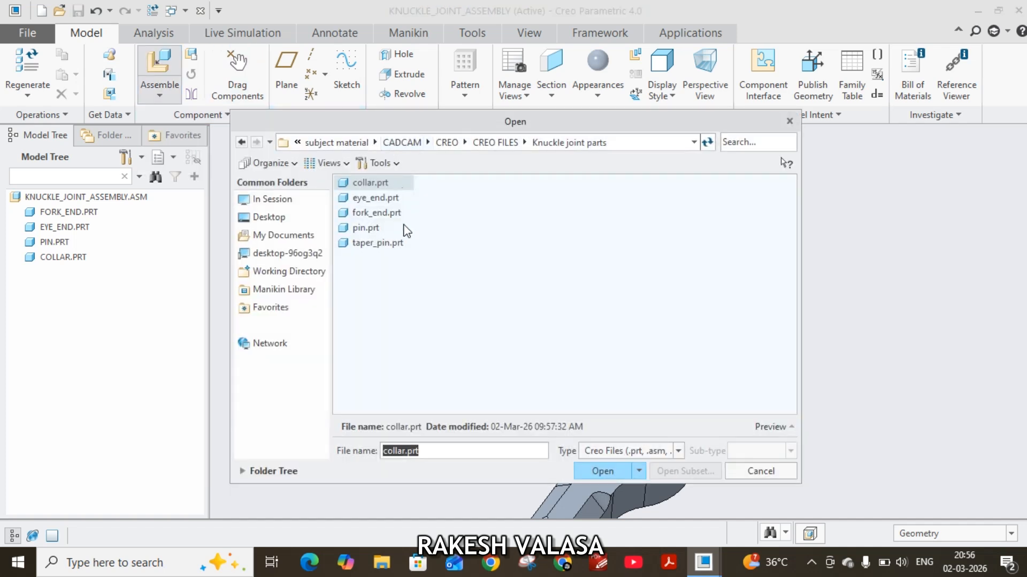
pyautogui.click(373, 243)
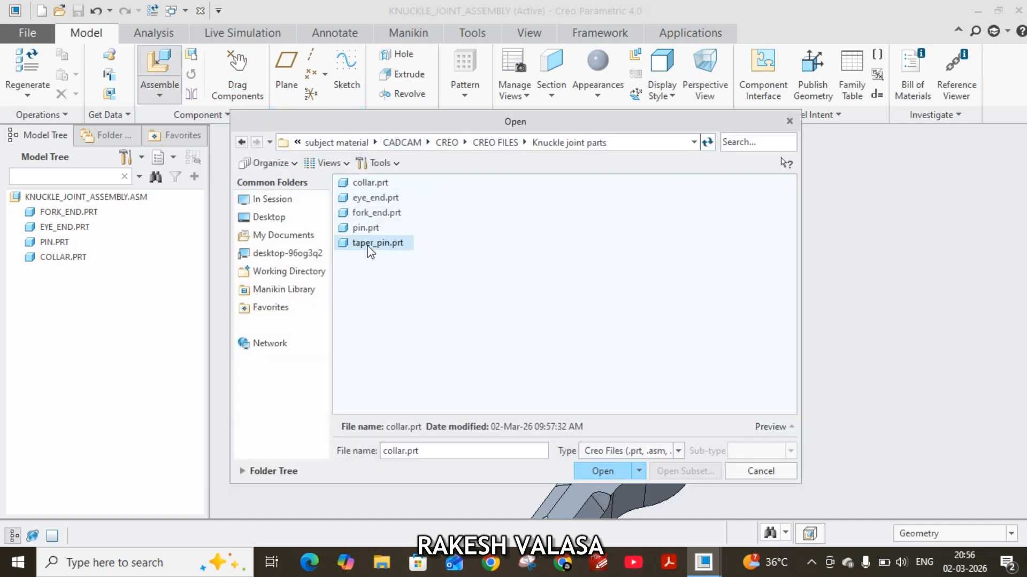
pyautogui.click(593, 471)
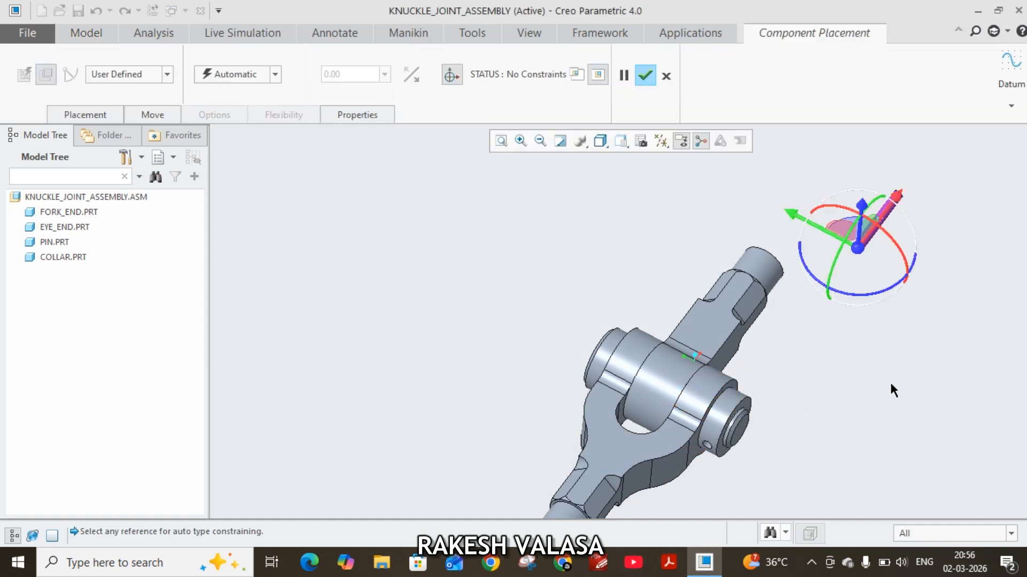
# Make the taper pin's outer surface coincident with the surface of the small cross hole in the collar.
pyautogui.scroll(-3, 764, 467)
pyautogui.scroll(3, 763, 467)
pyautogui.scroll(-1, 877, 235)
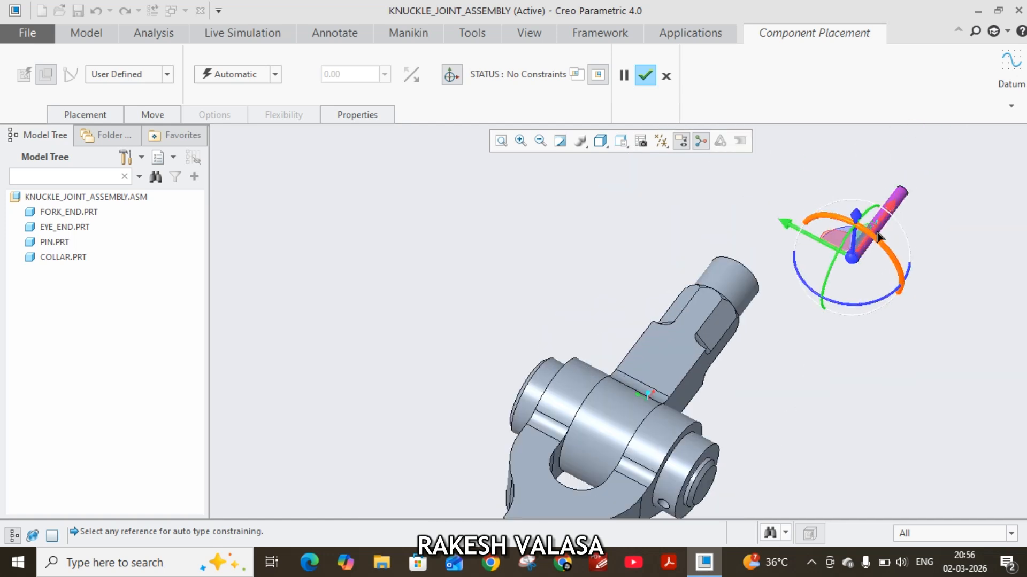
pyautogui.scroll(-1, 788, 422)
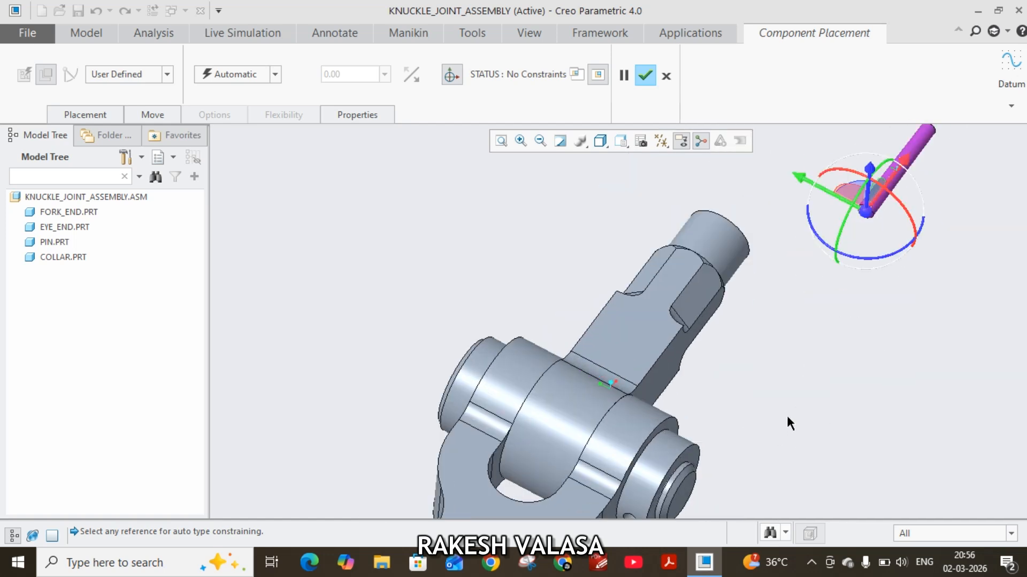
pyautogui.scroll(2, 788, 422)
pyautogui.scroll(-2, 751, 474)
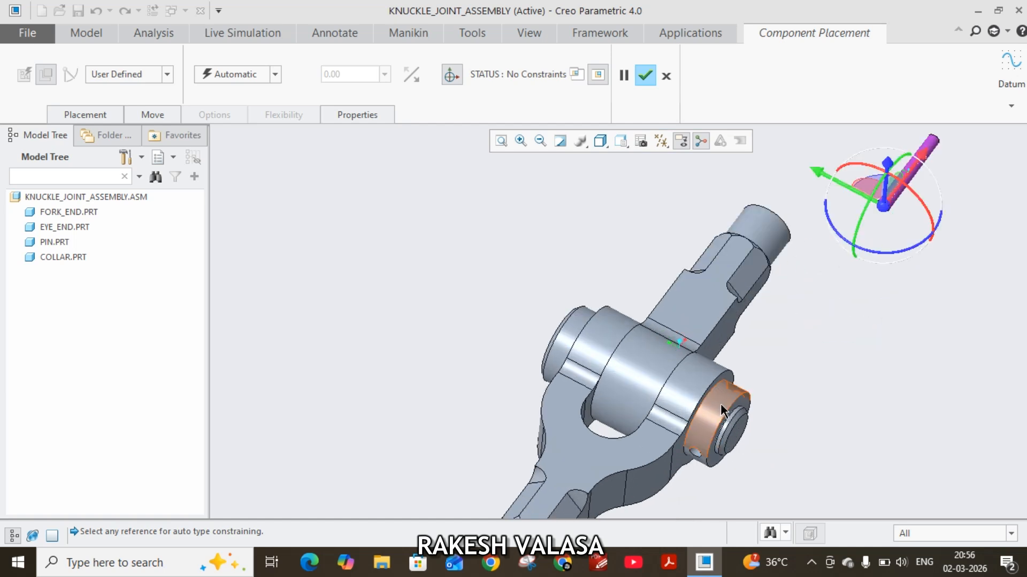
pyautogui.scroll(1, 692, 464)
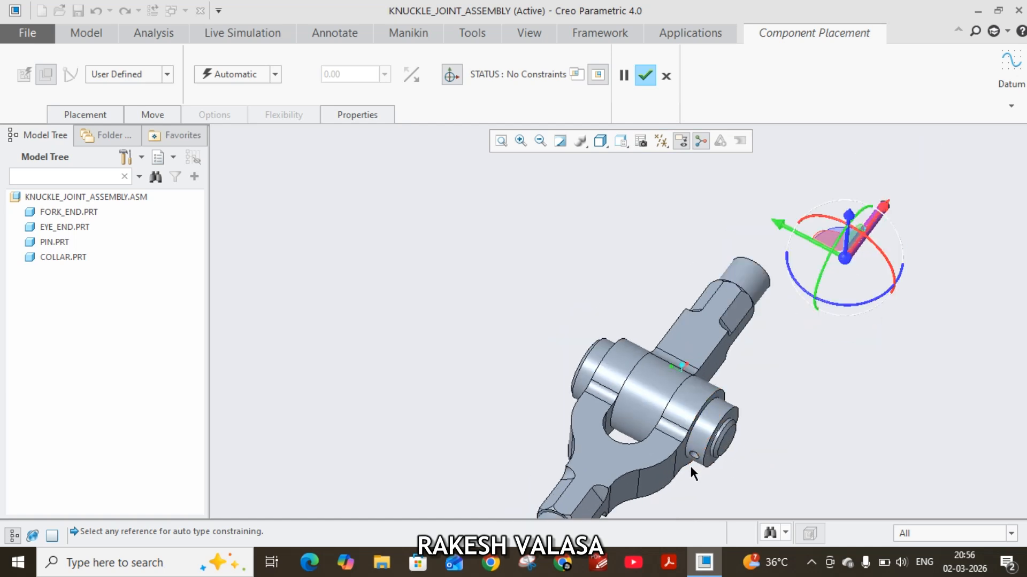
pyautogui.scroll(-4, 879, 216)
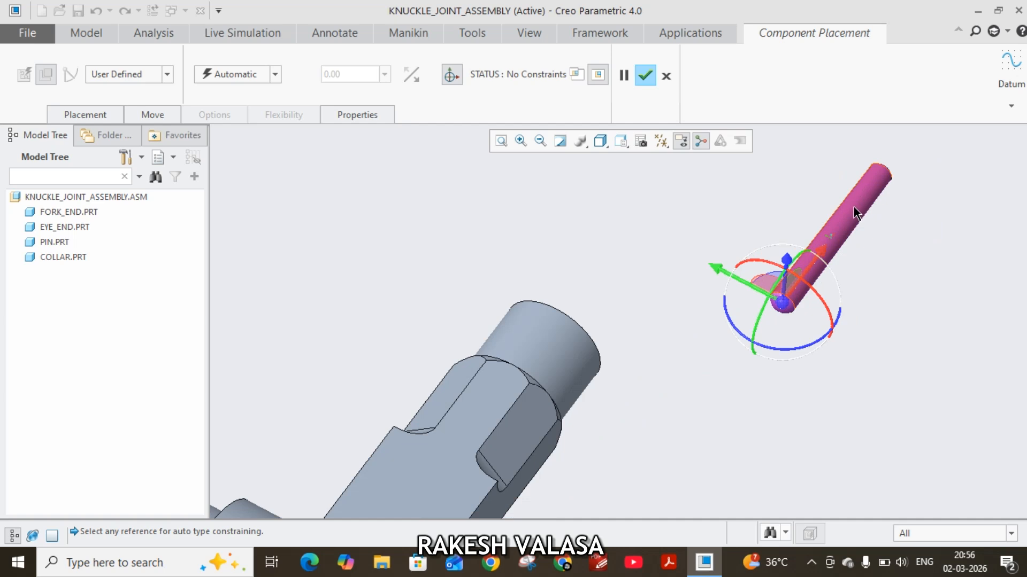
pyautogui.click(853, 206)
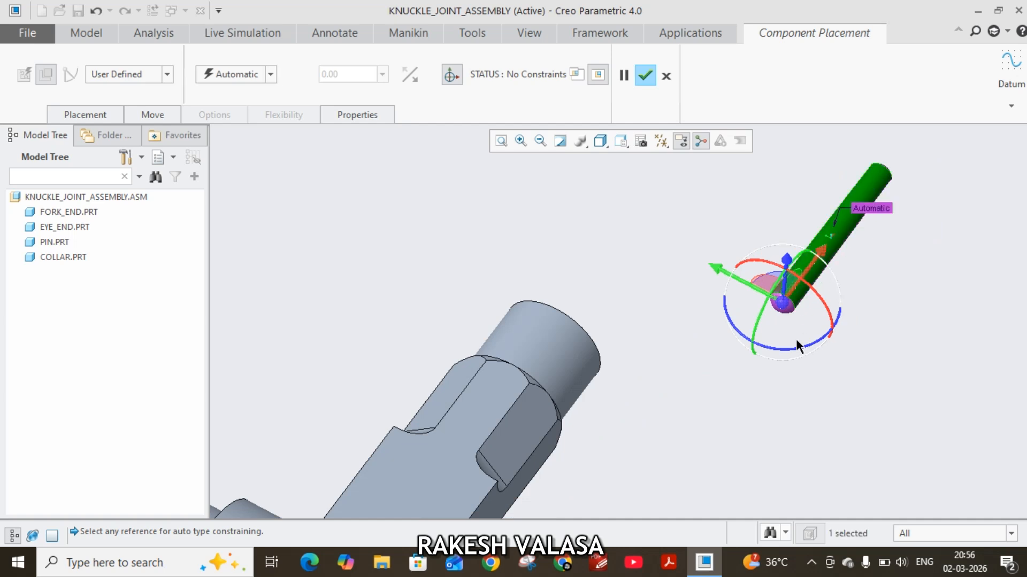
pyautogui.scroll(2, 768, 359)
pyautogui.scroll(2, 764, 385)
pyautogui.scroll(-5, 673, 497)
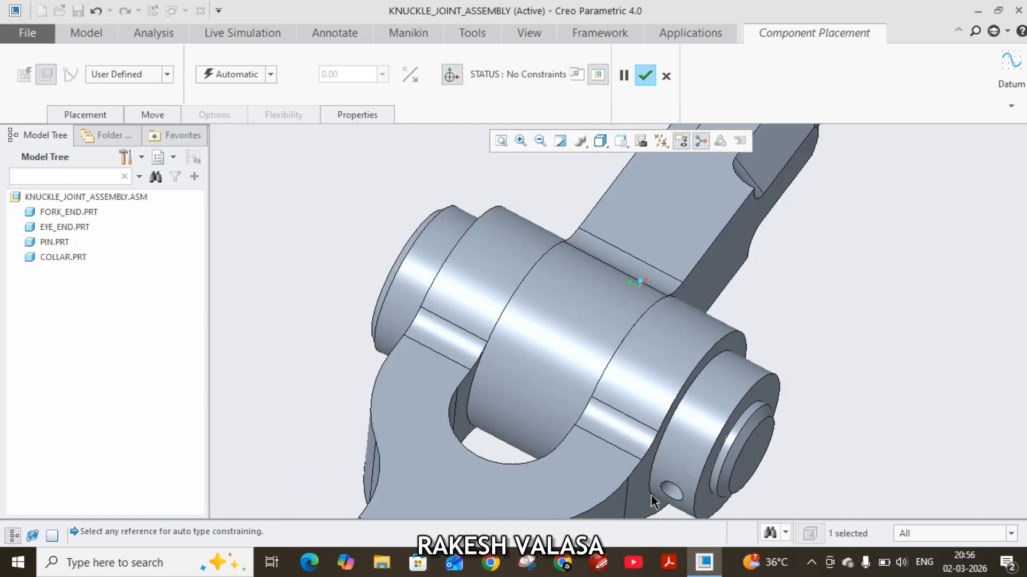
pyautogui.click(676, 502)
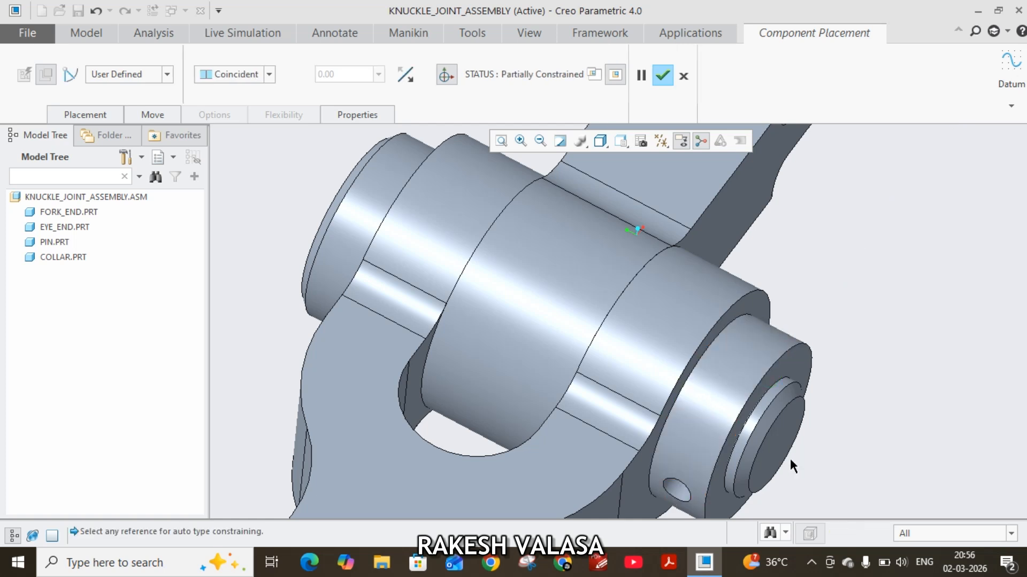
# Slide the taper pin along its axis into the collar's cross hole and accept the partially constrained placement.
pyautogui.scroll(4, 771, 454)
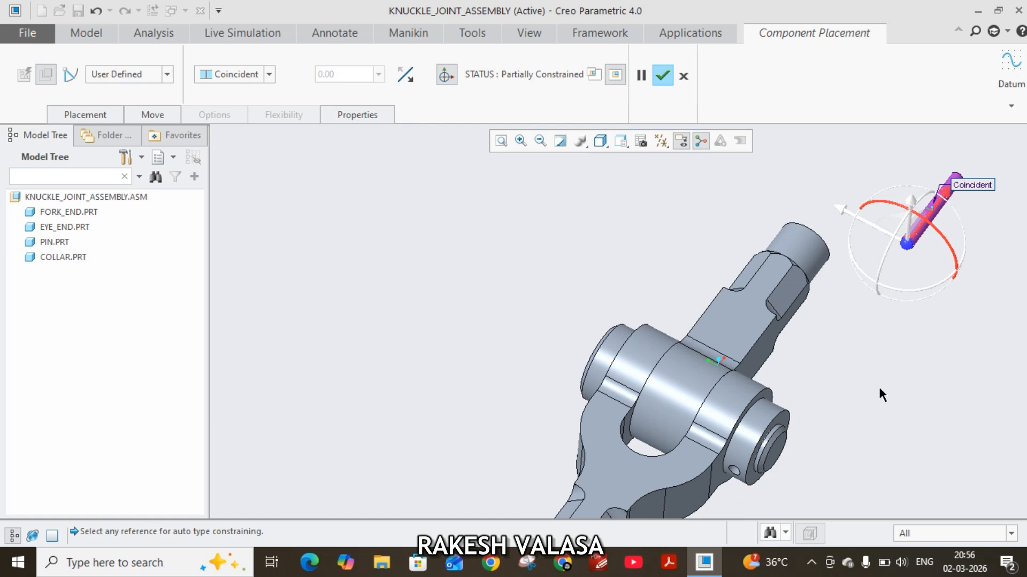
pyautogui.scroll(-3, 767, 489)
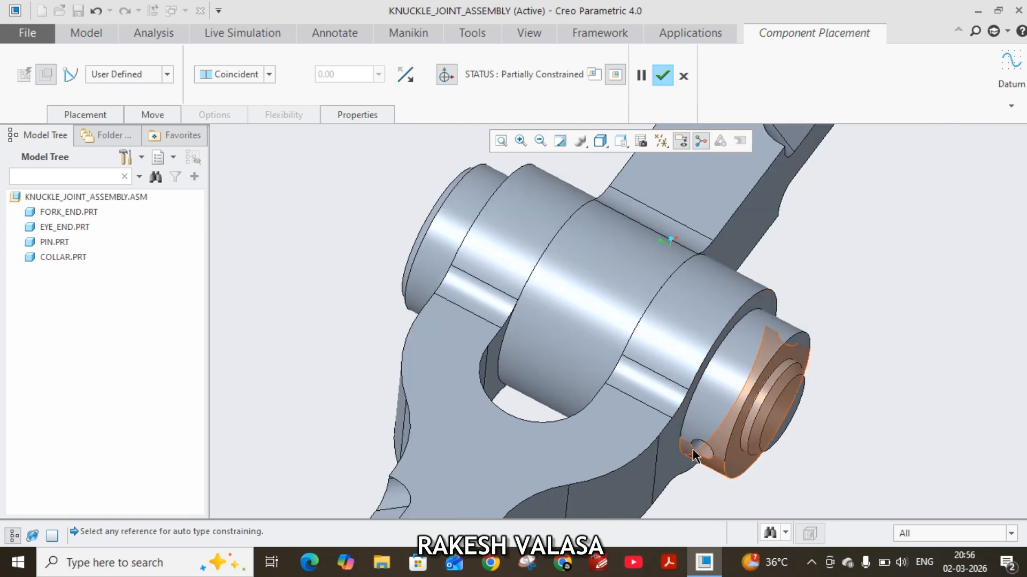
pyautogui.scroll(3, 693, 456)
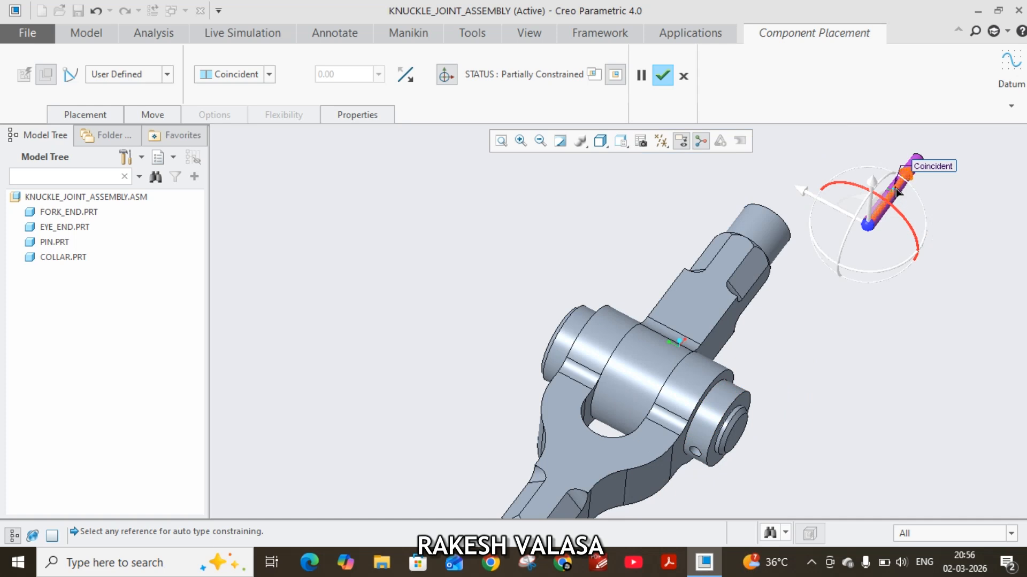
pyautogui.moveTo(895, 189); pyautogui.dragTo(743, 439)
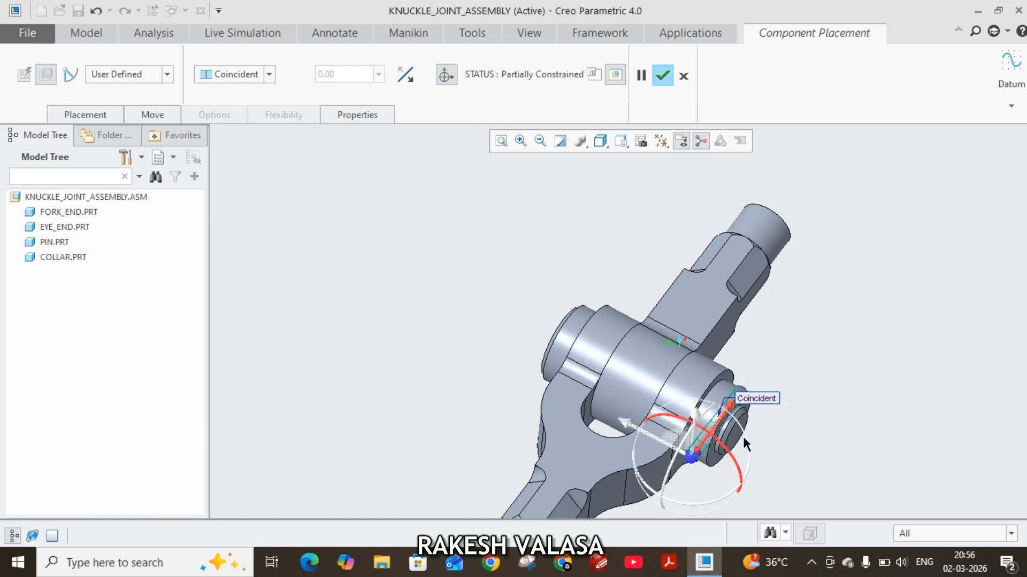
pyautogui.scroll(-4, 808, 428)
pyautogui.moveTo(863, 438); pyautogui.dragTo(756, 324, button='middle')
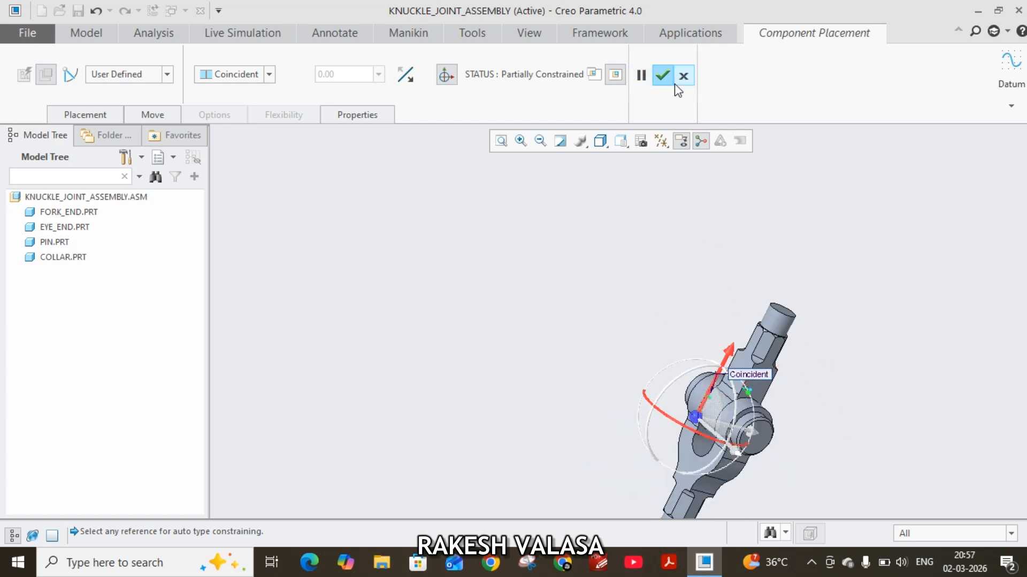
pyautogui.click(663, 75)
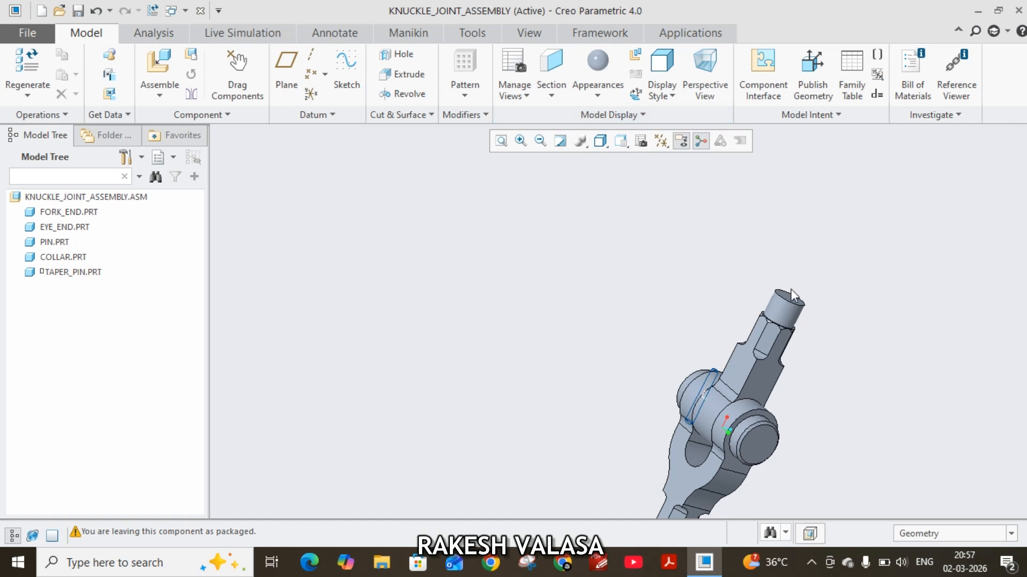
pyautogui.moveTo(822, 418); pyautogui.dragTo(746, 445, button='middle')
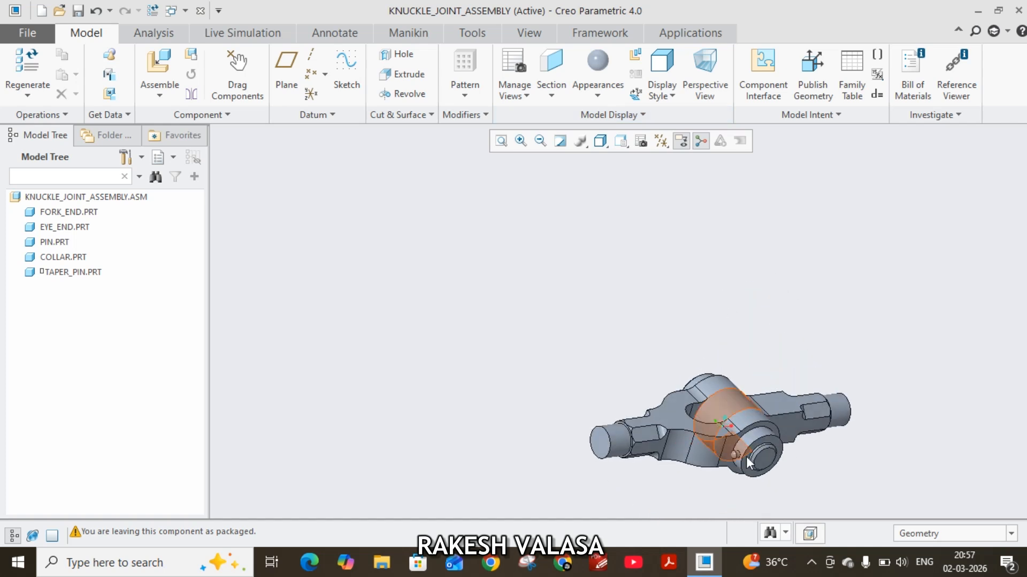
pyautogui.scroll(3, 760, 503)
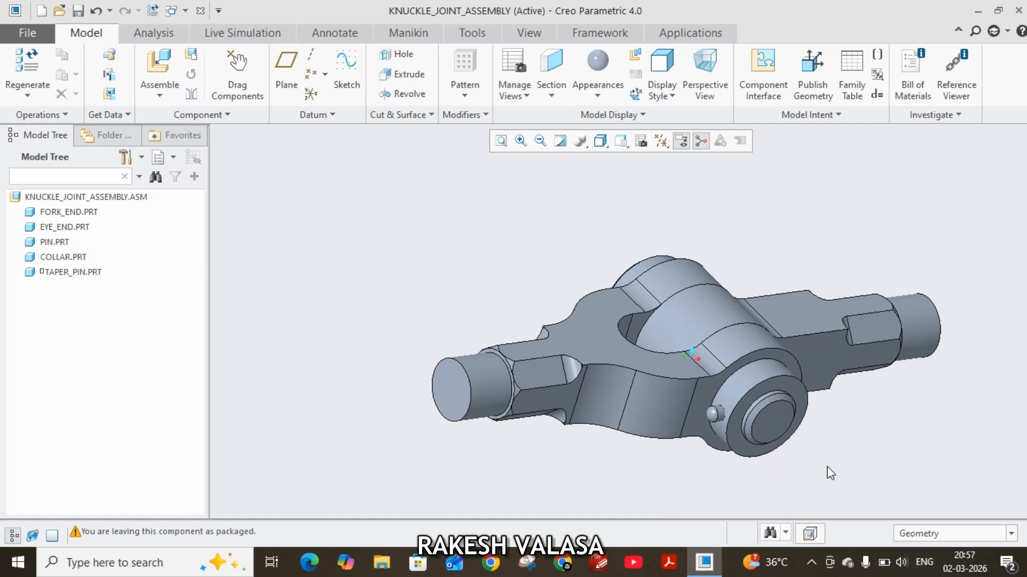
pyautogui.moveTo(816, 394); pyautogui.dragTo(441, 272, button='middle')
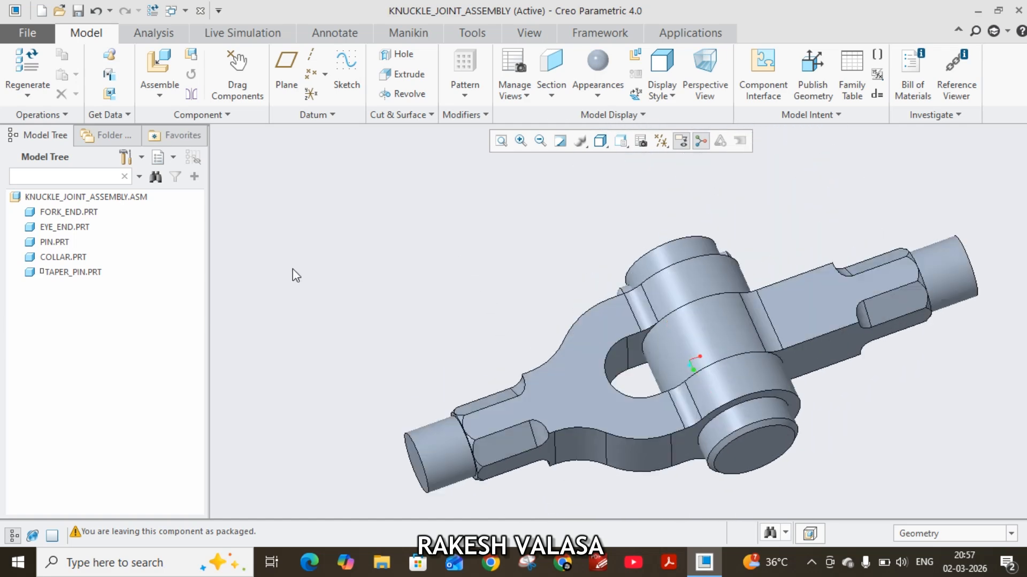
pyautogui.click(65, 228)
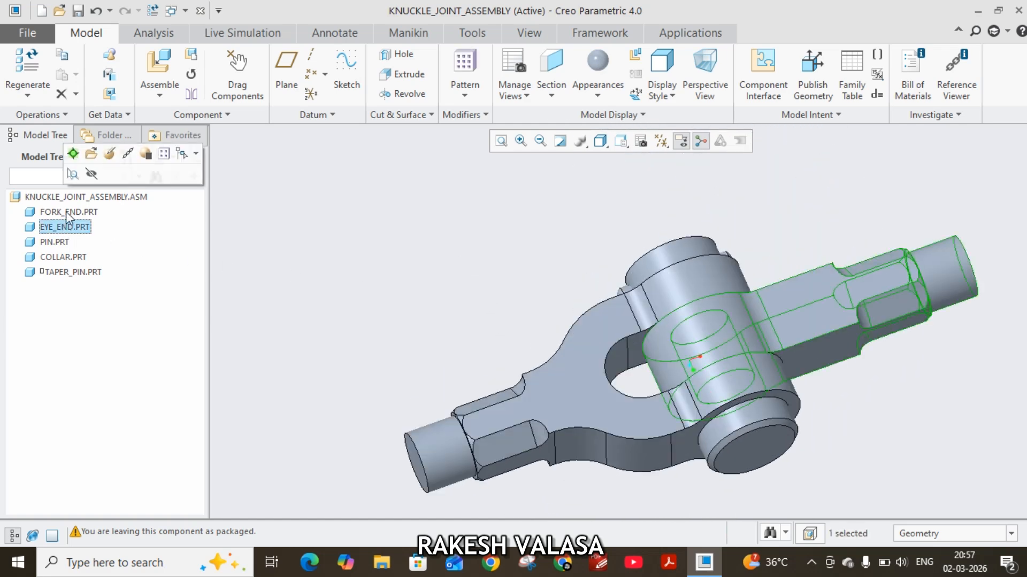
pyautogui.click(110, 155)
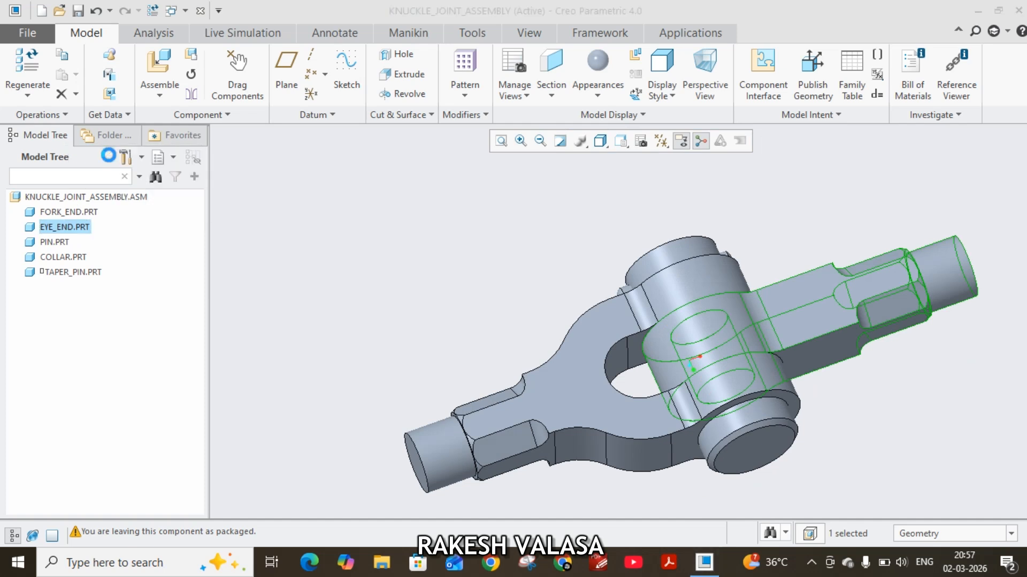
pyautogui.click(810, 315)
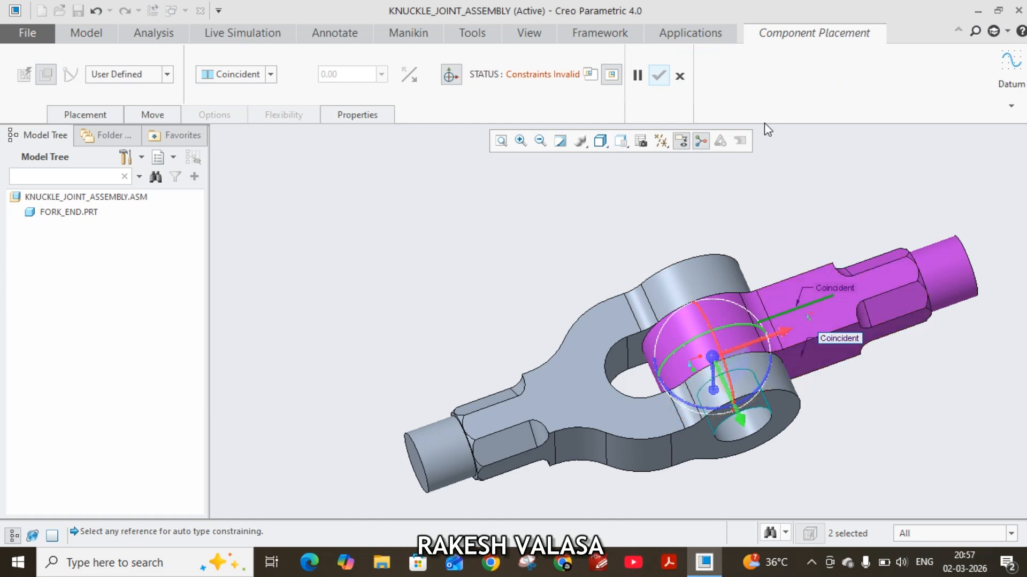
pyautogui.moveTo(816, 216); pyautogui.dragTo(757, 332, button='middle')
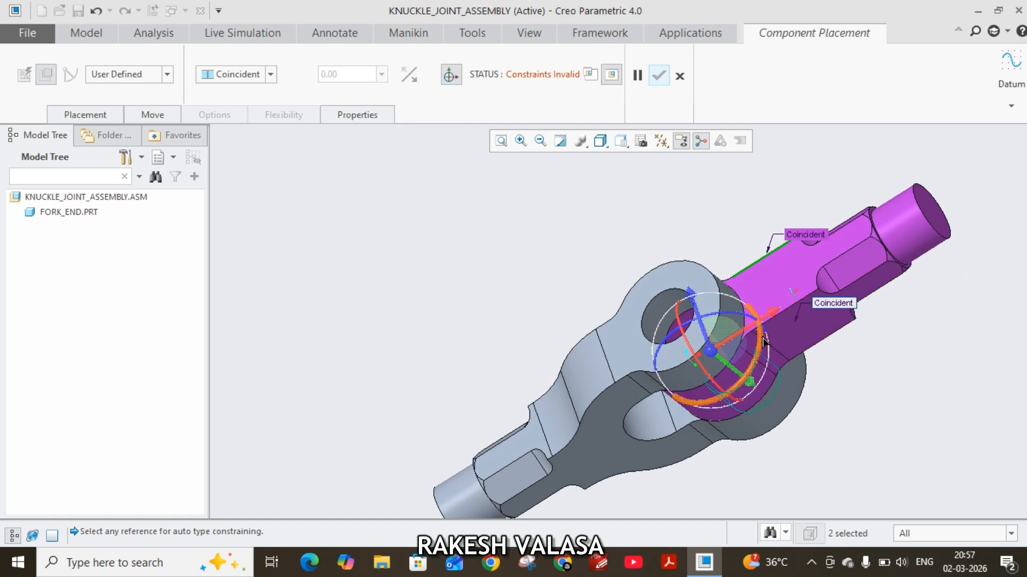
pyautogui.moveTo(763, 342); pyautogui.dragTo(870, 245)
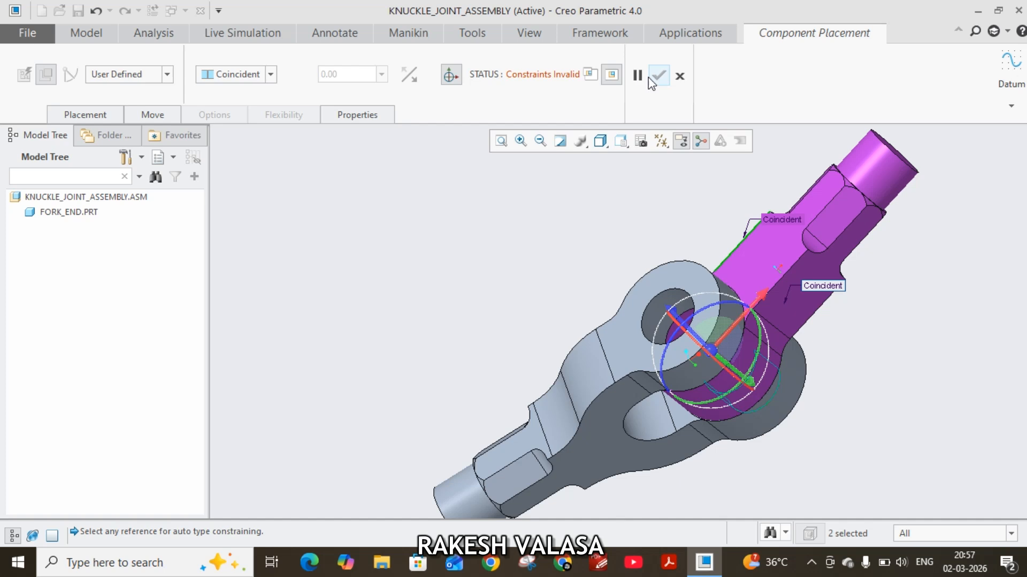
pyautogui.click(683, 78)
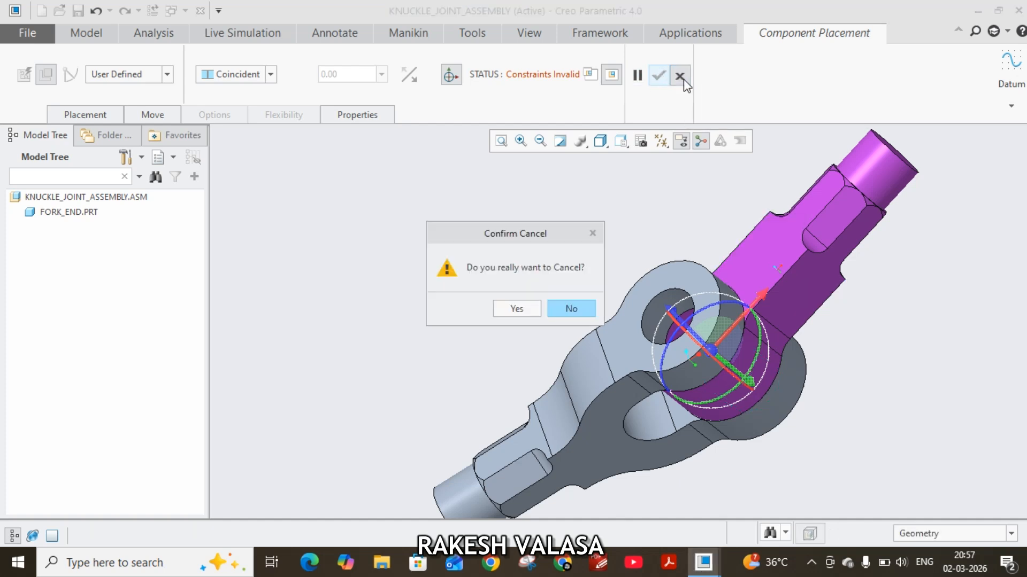
pyautogui.click(513, 308)
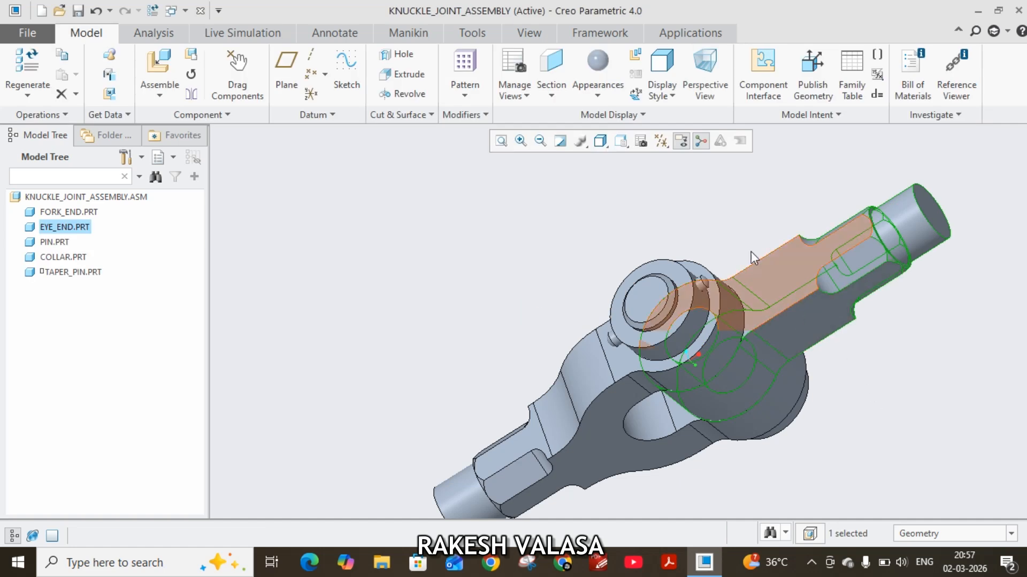
# Apply the reddish-brown appearance from My Appearances to the whole FORK_END part.
pyautogui.moveTo(687, 230); pyautogui.dragTo(693, 180, button='middle')
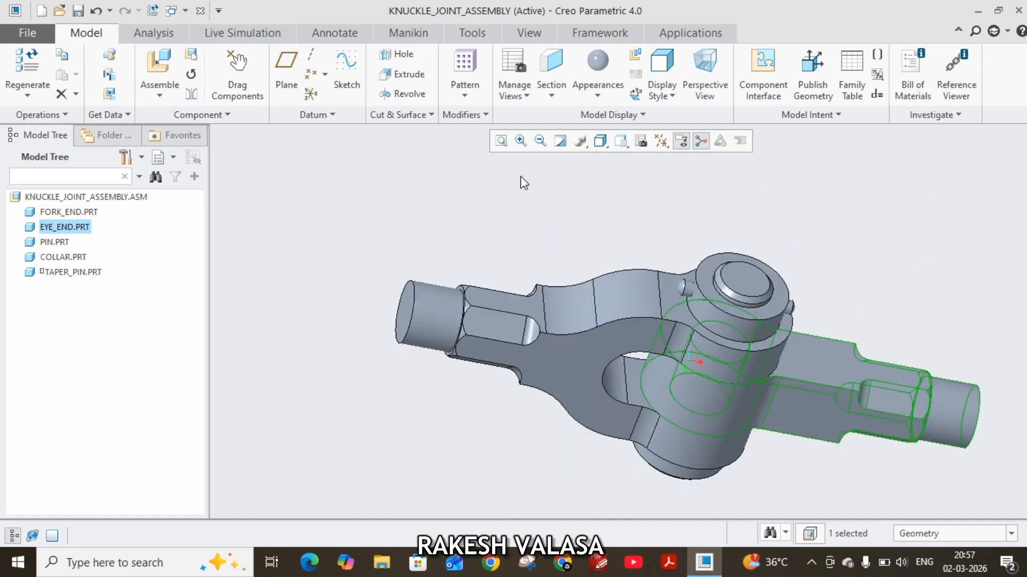
pyautogui.click(60, 212)
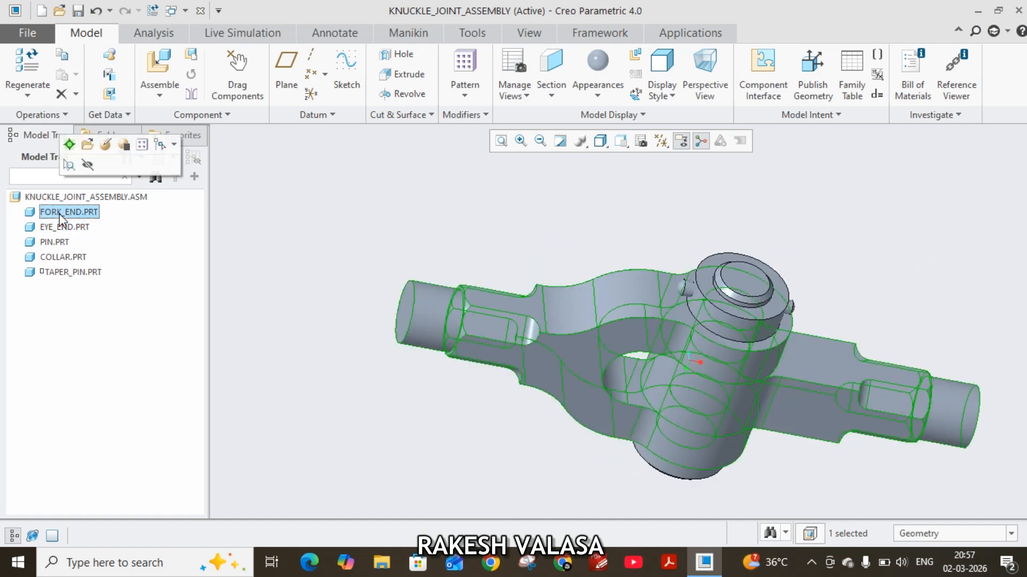
pyautogui.click(601, 100)
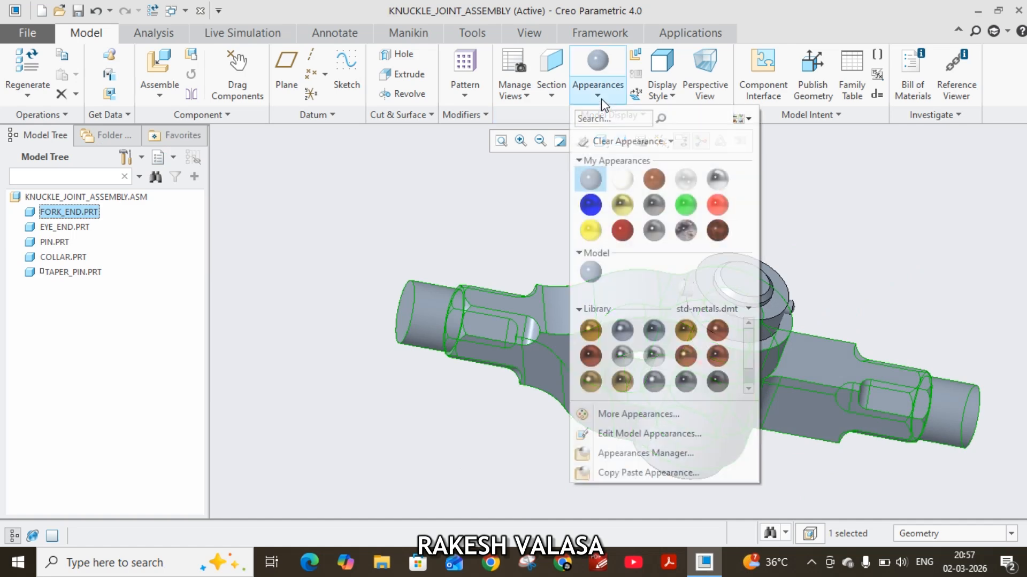
pyautogui.click(655, 180)
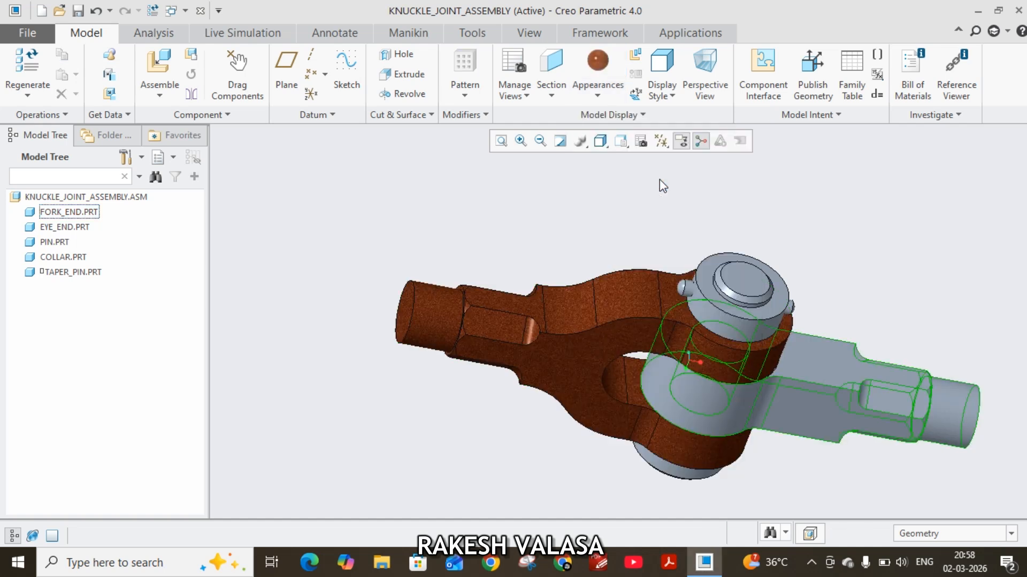
# Apply the bright green appearance from My Appearances to the whole EYE_END part.
pyautogui.click(61, 228)
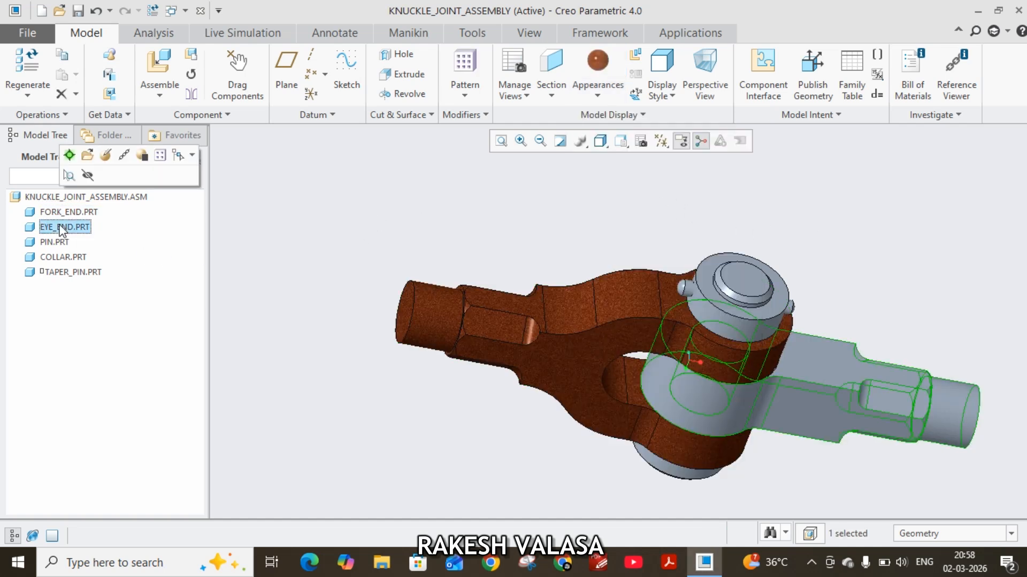
pyautogui.click(586, 101)
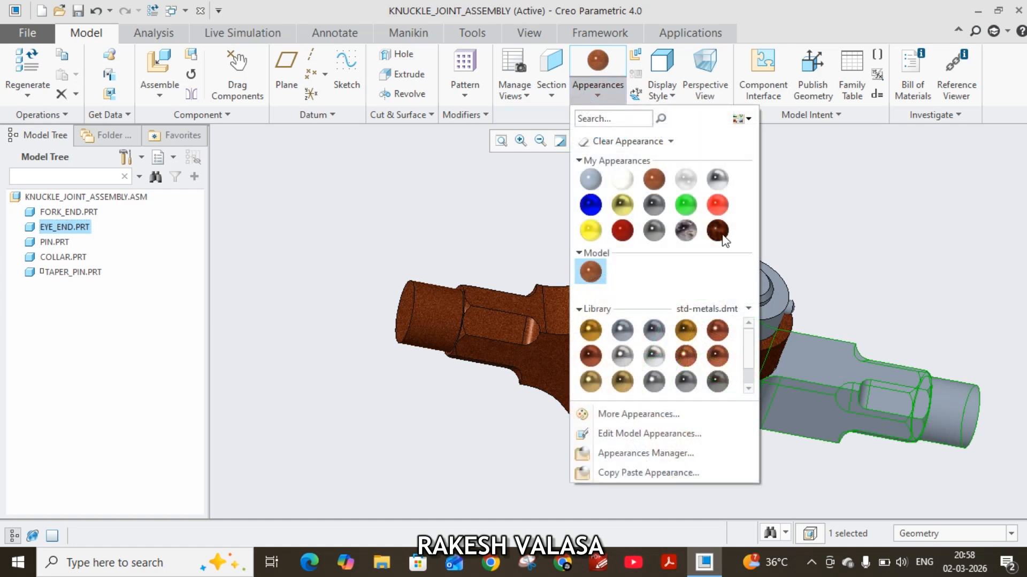
pyautogui.click(686, 207)
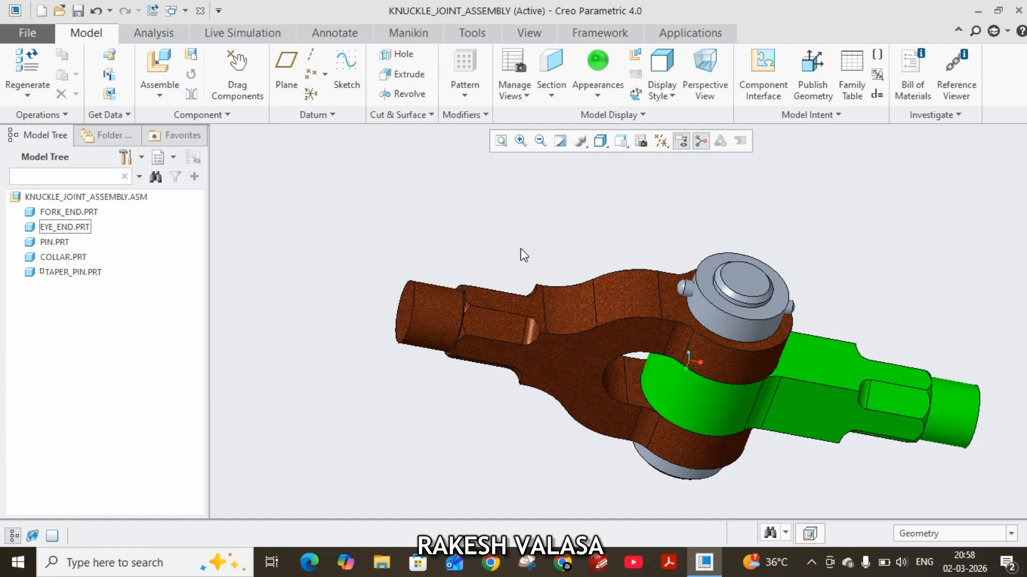
# Apply a gold metal appearance from the std-metals.dmt library to the PIN part.
pyautogui.click(54, 242)
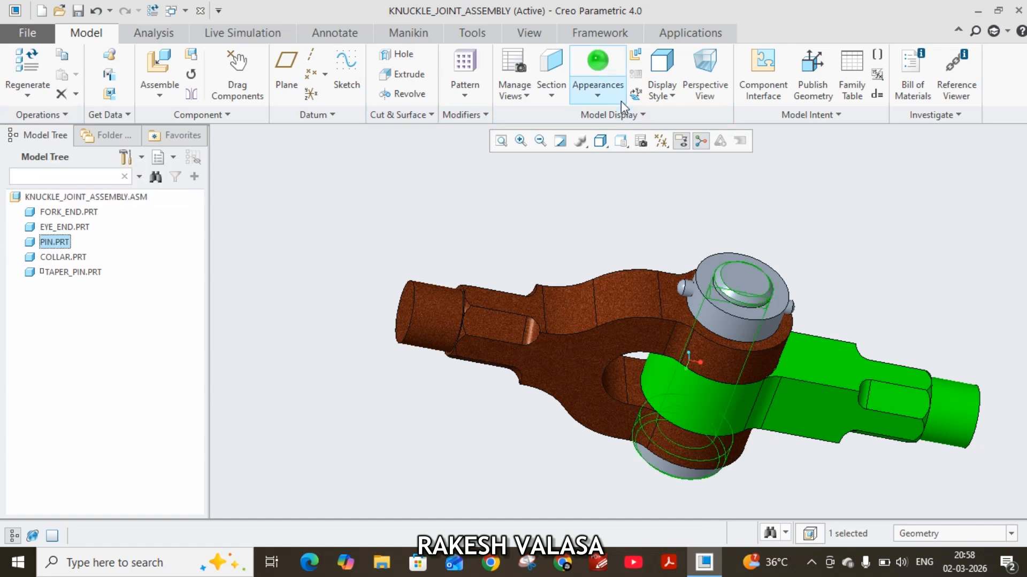
pyautogui.click(602, 100)
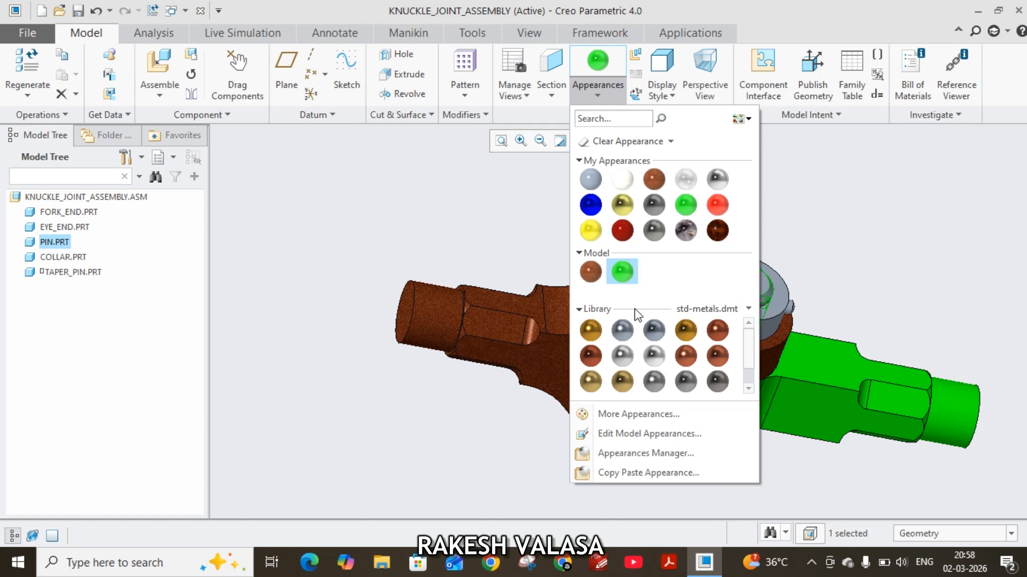
pyautogui.click(684, 332)
# Apply the blue appearance from My Appearances to the whole COLLAR part.
pyautogui.moveTo(864, 273); pyautogui.dragTo(810, 361, button='middle')
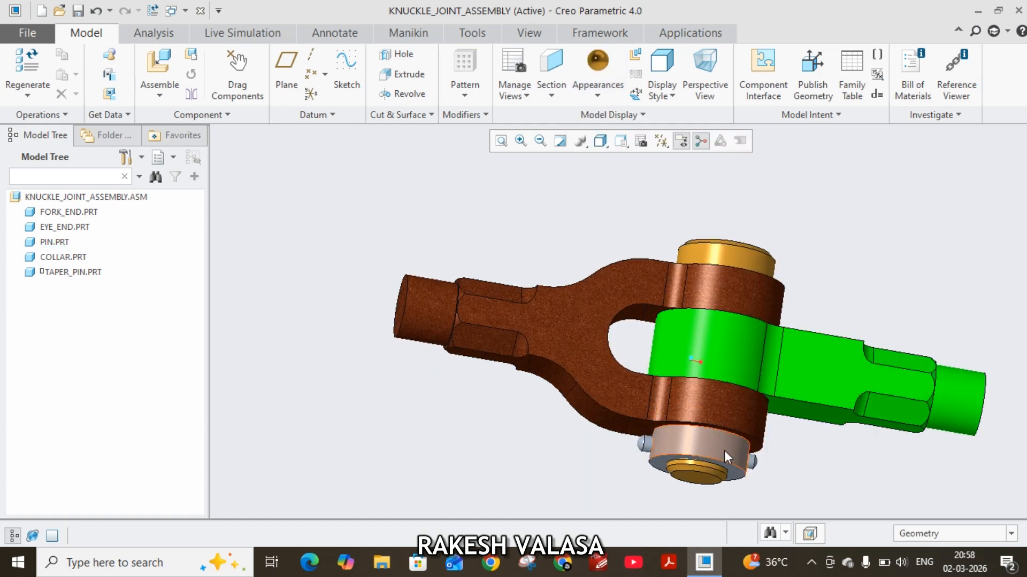
pyautogui.click(60, 258)
pyautogui.click(606, 95)
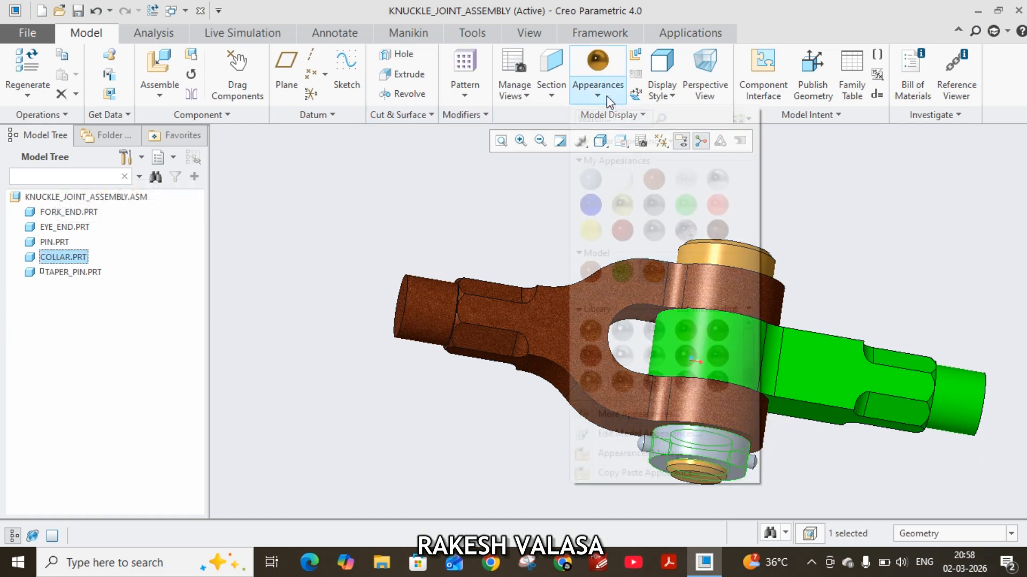
pyautogui.click(591, 205)
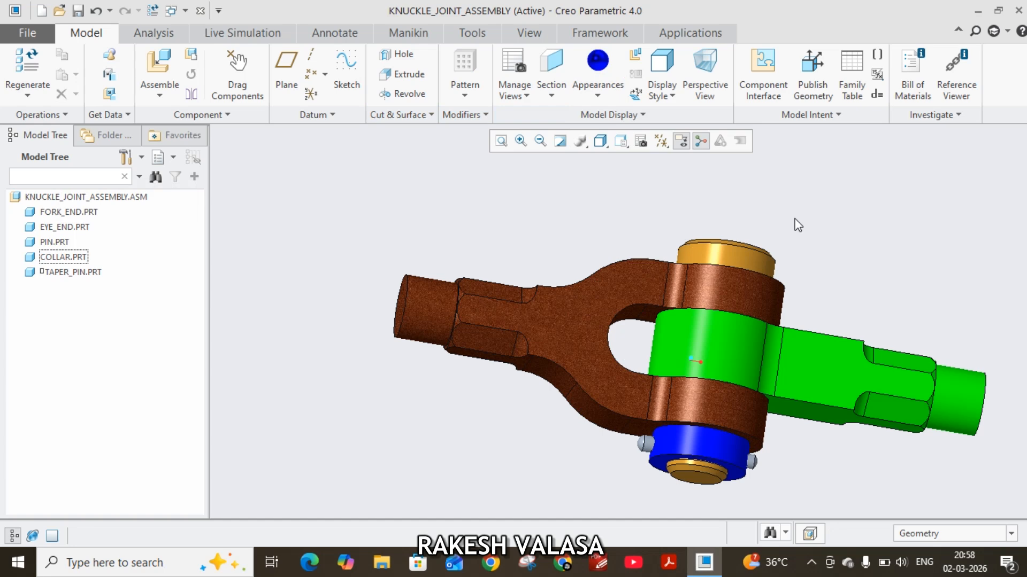
# Inspect the coloured knuckle joint assembly from several sides, and return it to the standard orientation for a closer look.
pyautogui.moveTo(805, 186); pyautogui.dragTo(477, 161, button='middle')
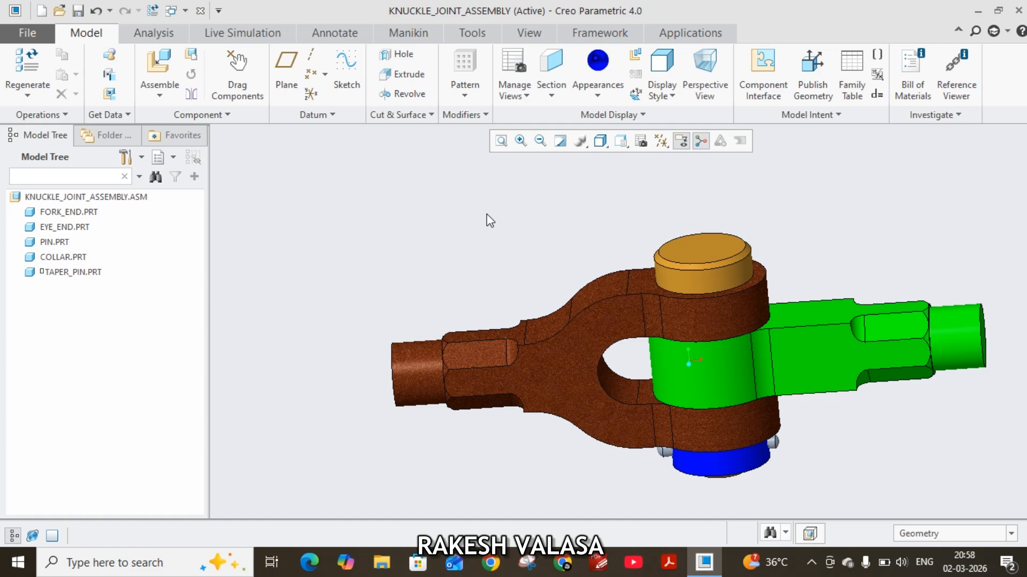
pyautogui.moveTo(538, 212); pyautogui.dragTo(330, 173, button='middle')
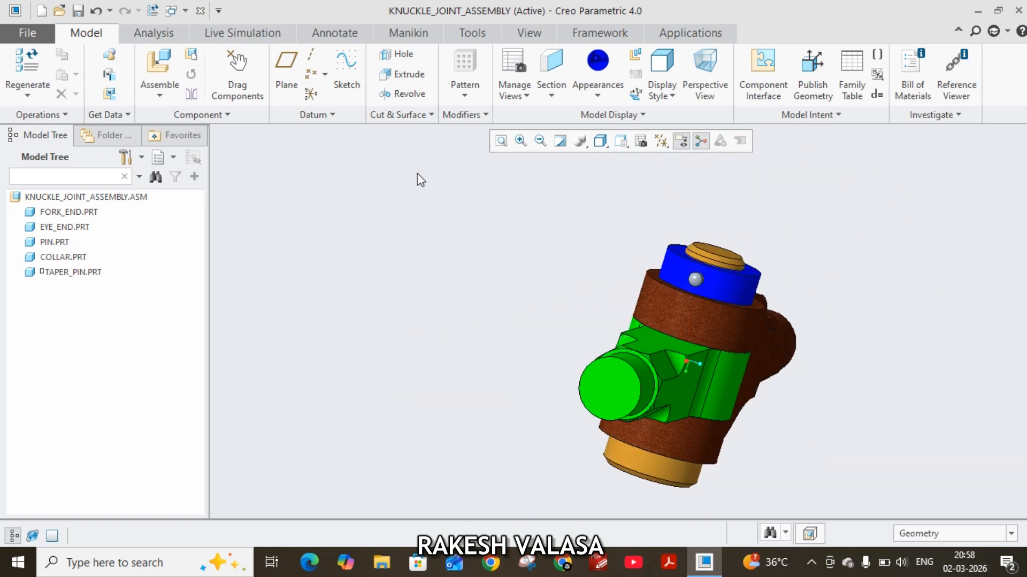
pyautogui.moveTo(838, 291); pyautogui.dragTo(327, 243, button='middle')
pyautogui.moveTo(816, 261); pyautogui.dragTo(646, 250, button='middle')
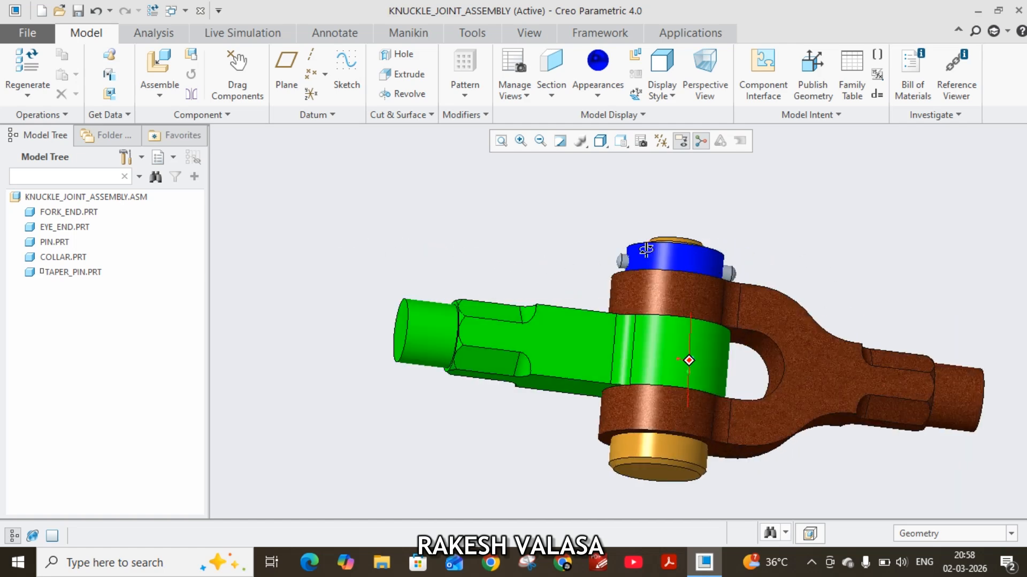
pyautogui.moveTo(766, 261); pyautogui.dragTo(944, 225, button='middle')
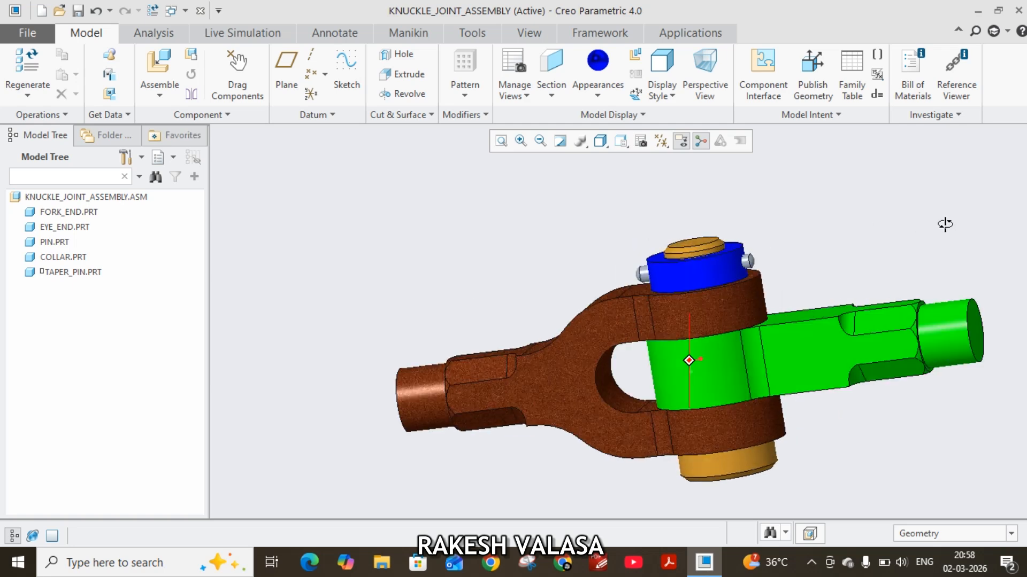
pyautogui.click(537, 30)
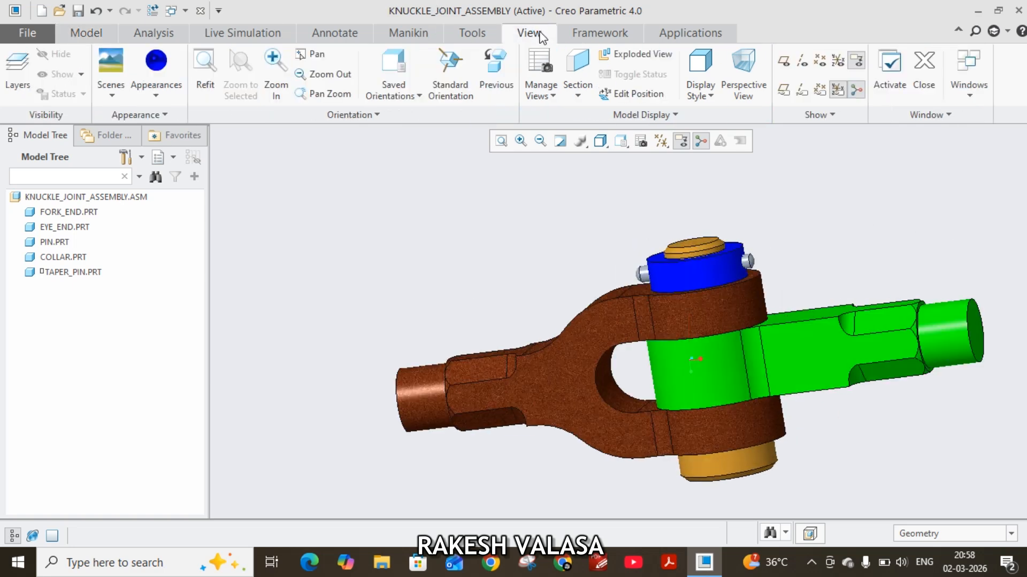
pyautogui.click(449, 75)
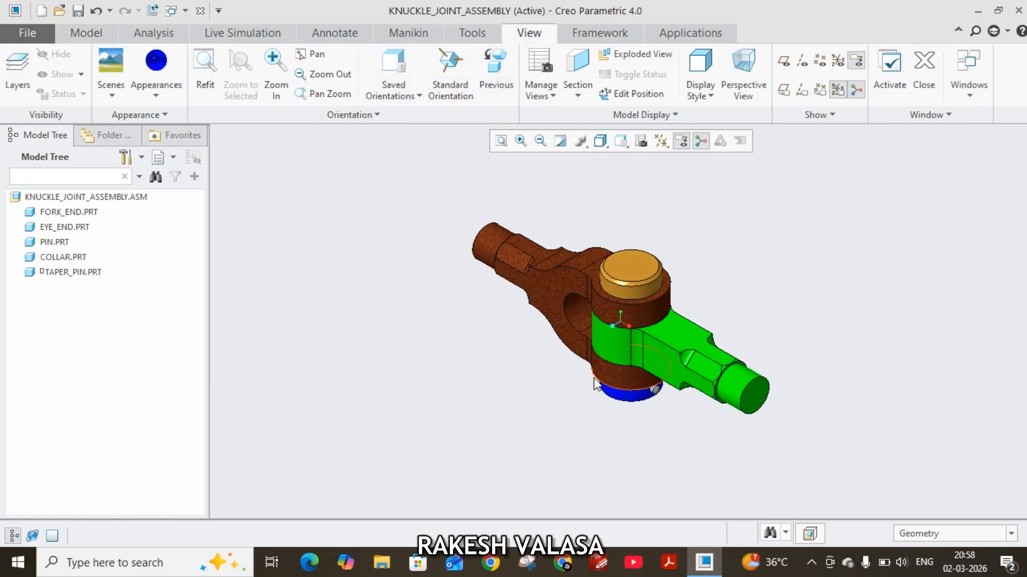
pyautogui.scroll(-3, 593, 379)
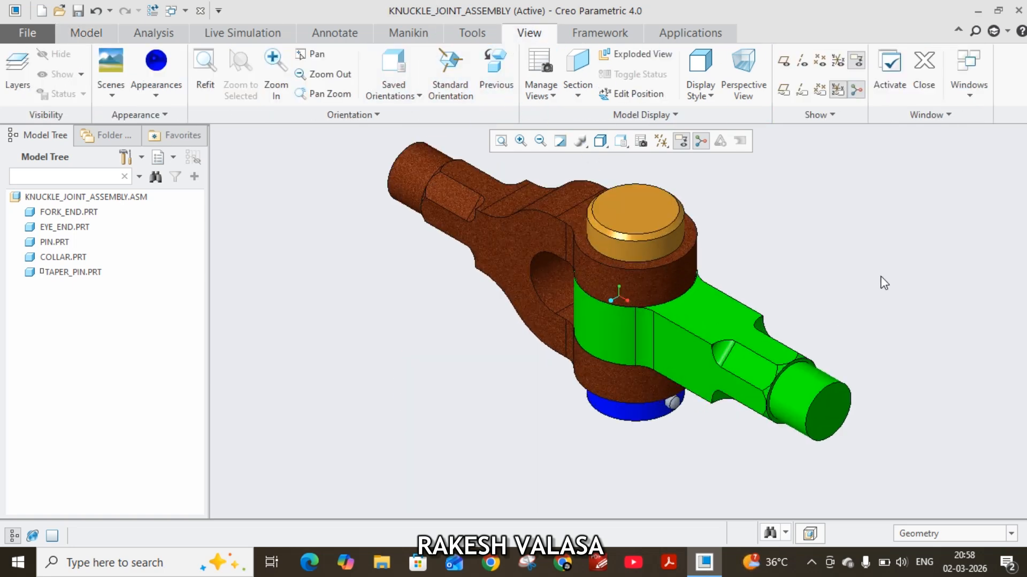